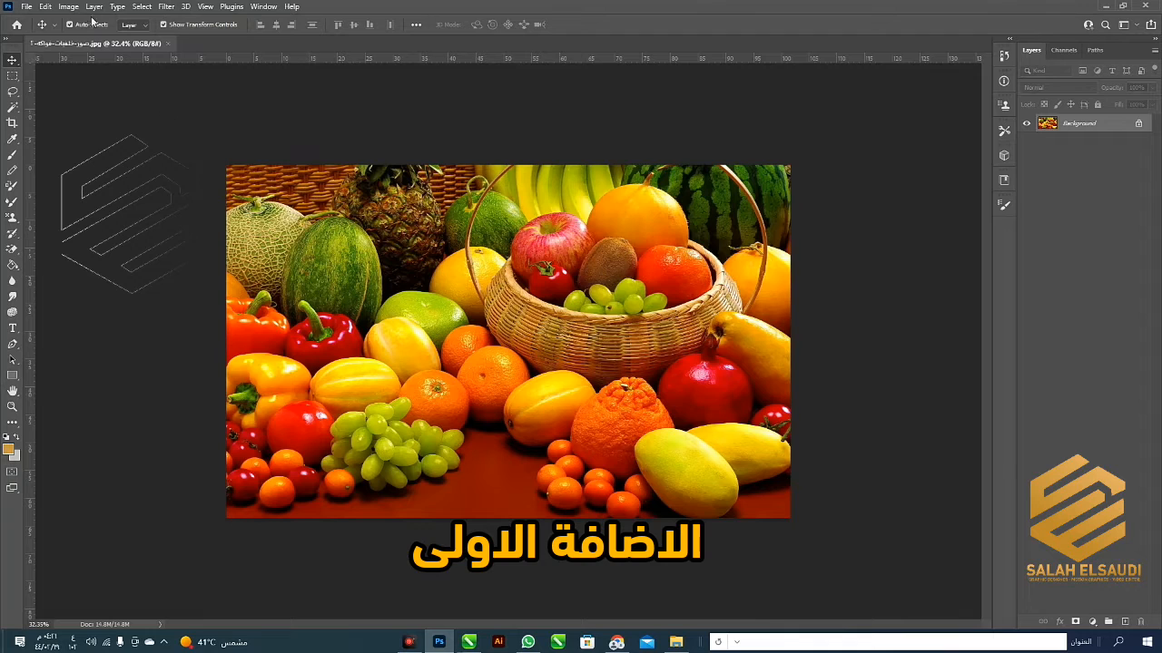
# - Generate masked layer groups for every object in the fruit photo with Mask All Objects
pyautogui.click(94, 7)
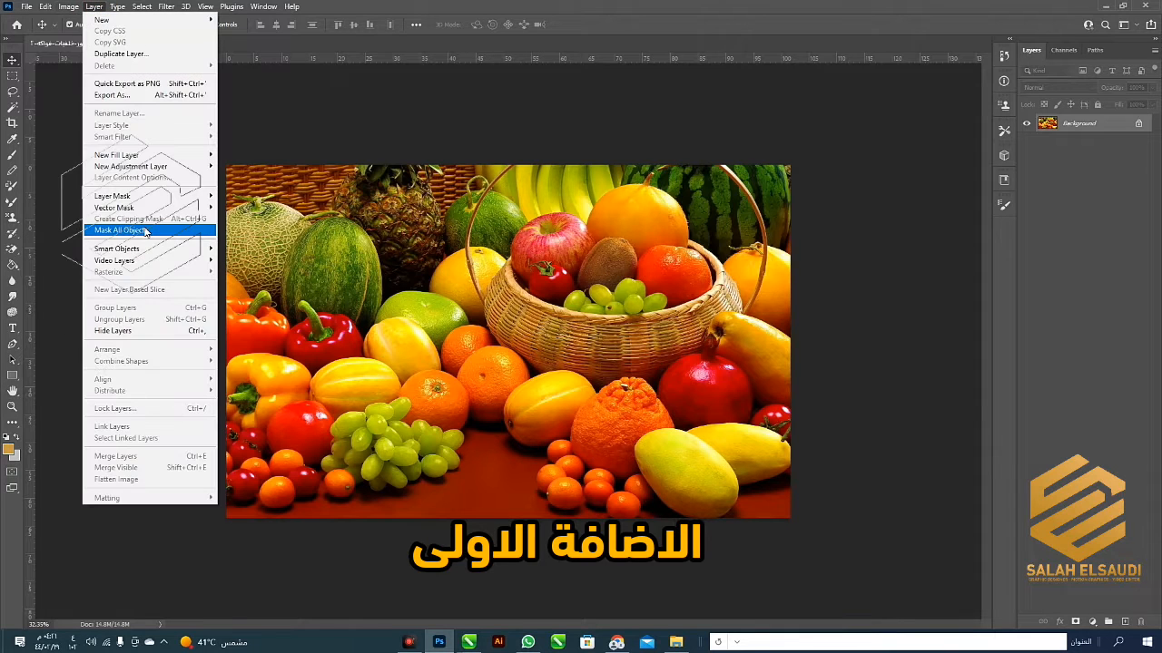
pyautogui.click(176, 232)
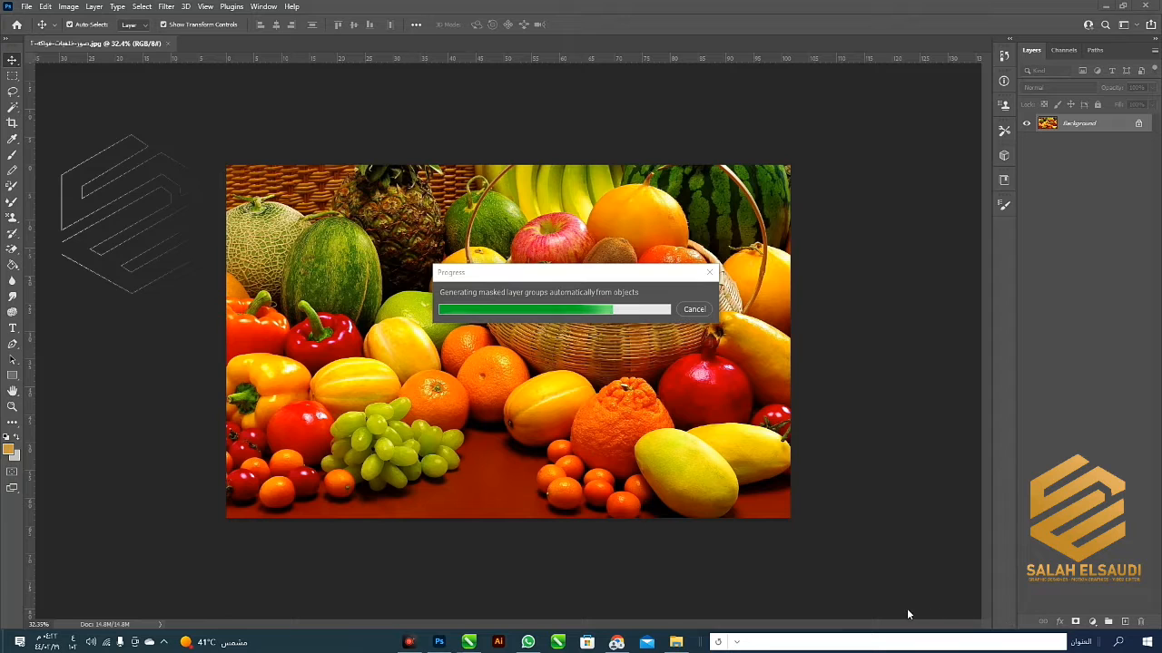
pyautogui.click(1121, 601)
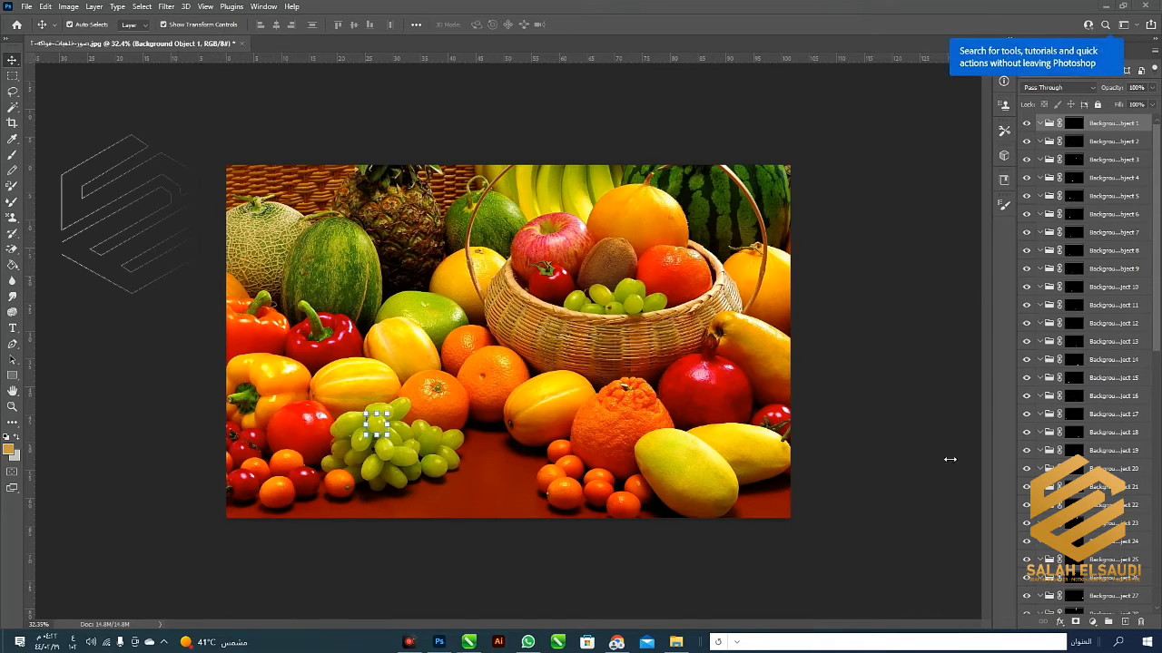
# - Examine the generated object groups one by one to see which fruit each of them masks
pyautogui.scroll(-10, 1086, 359)
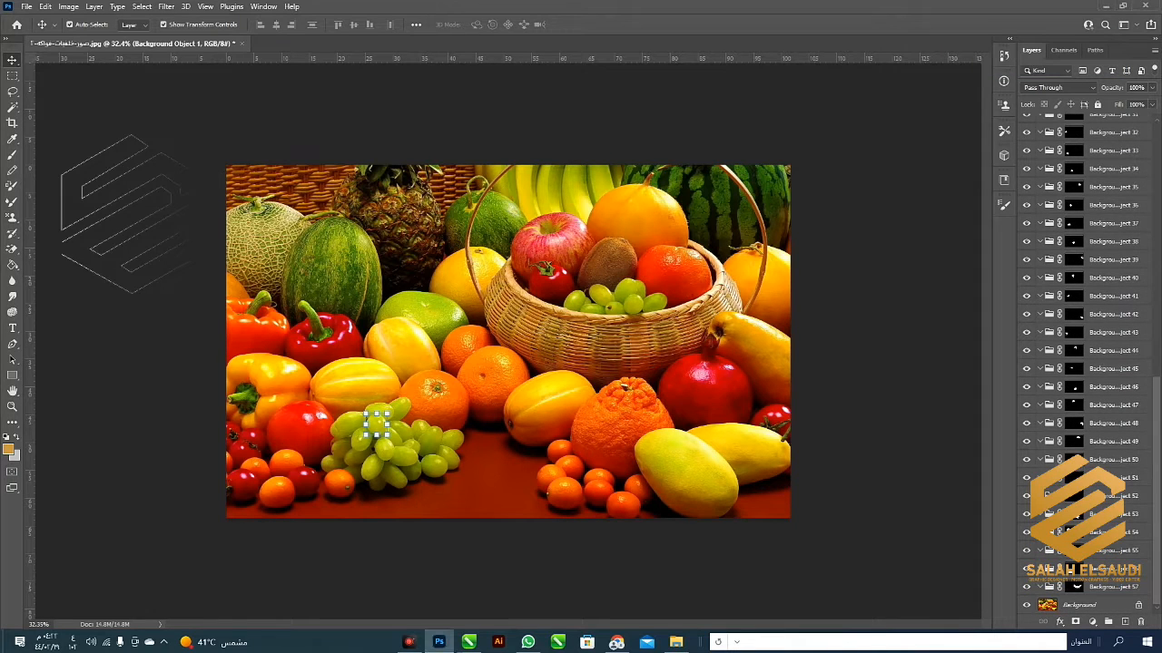
pyautogui.click(1111, 333)
pyautogui.click(1110, 296)
pyautogui.click(1111, 223)
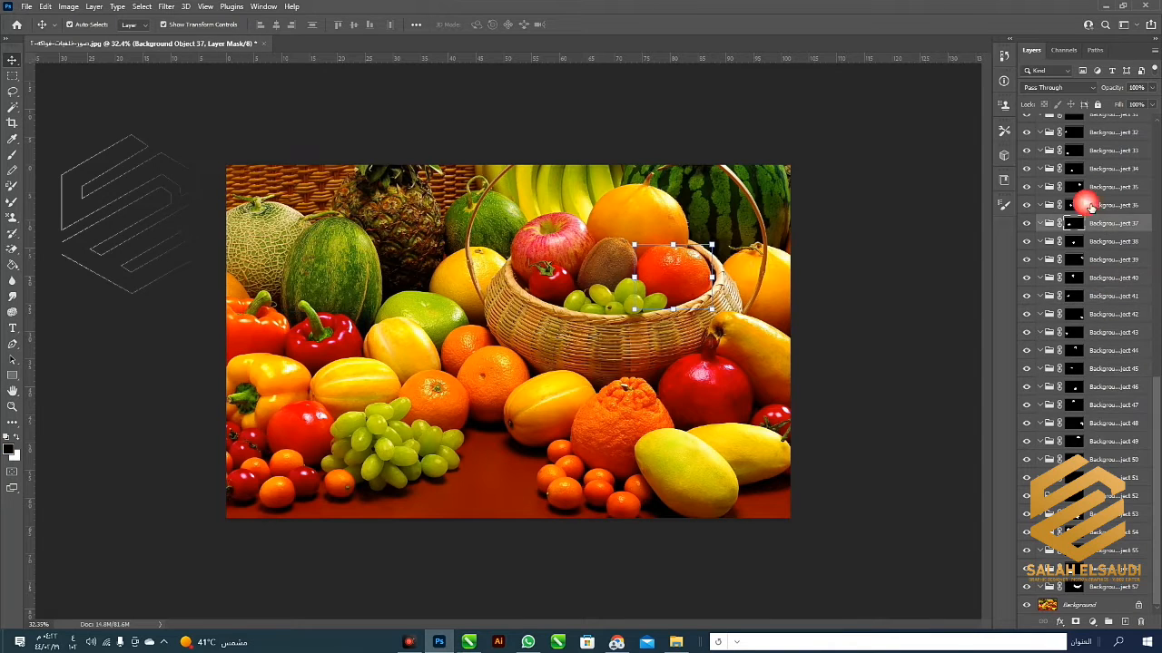
pyautogui.click(1111, 187)
pyautogui.click(1107, 551)
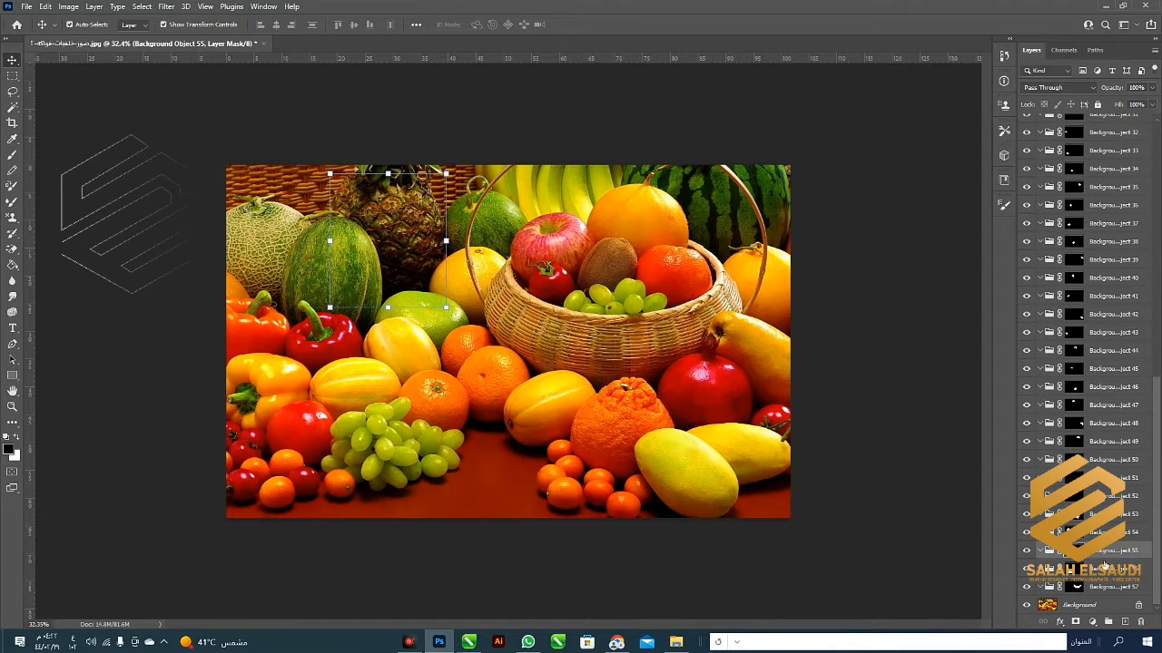
pyautogui.click(1102, 570)
pyautogui.click(1108, 551)
pyautogui.click(1110, 533)
pyautogui.click(1111, 496)
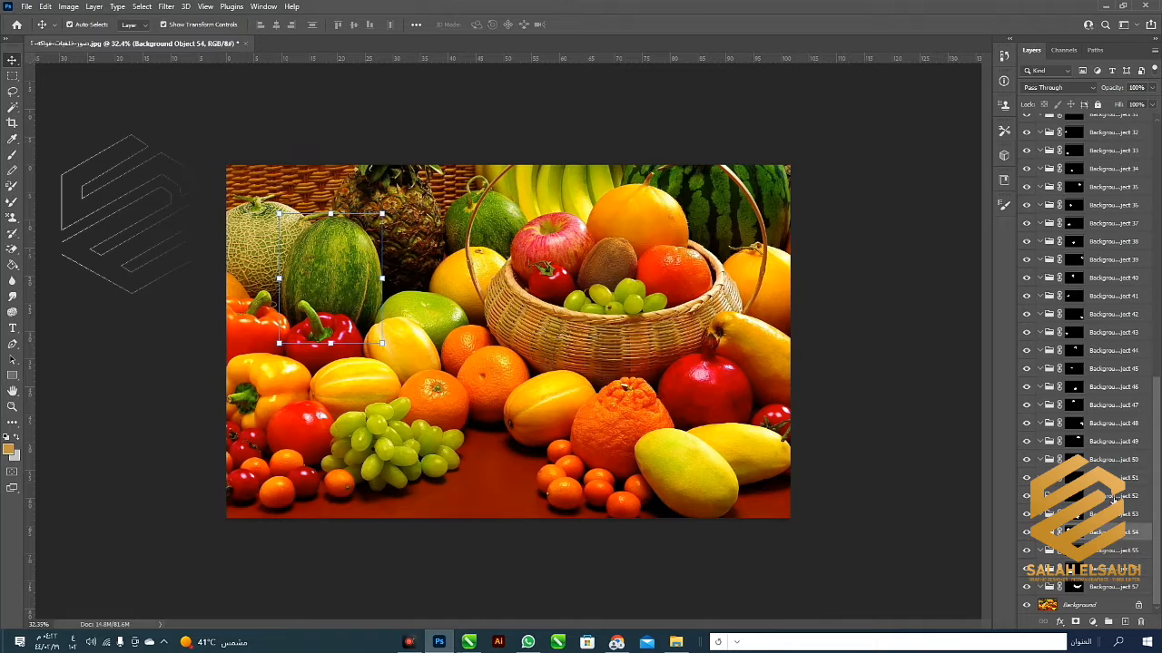
# - Copy the mango masked by Background Object 50 from the Background to a new layer and move the copy left, beside the grapes
pyautogui.click(1109, 462)
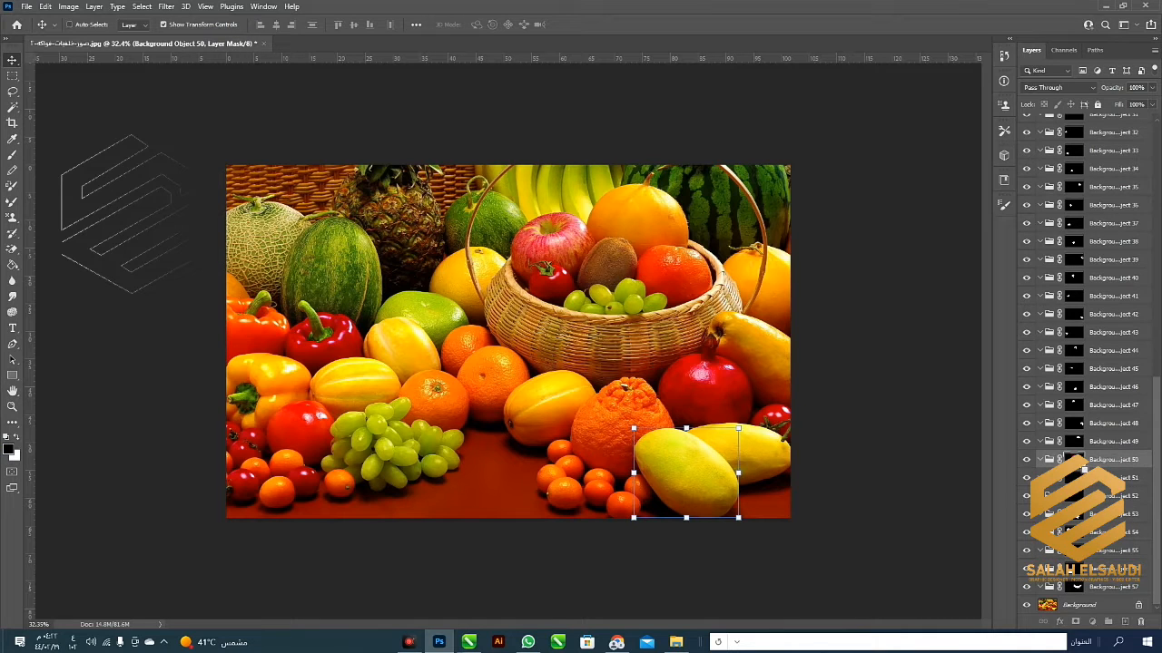
pyautogui.keyDown('ctrl'); pyautogui.click(1080, 463); pyautogui.keyUp('ctrl')
pyautogui.click(1072, 603)
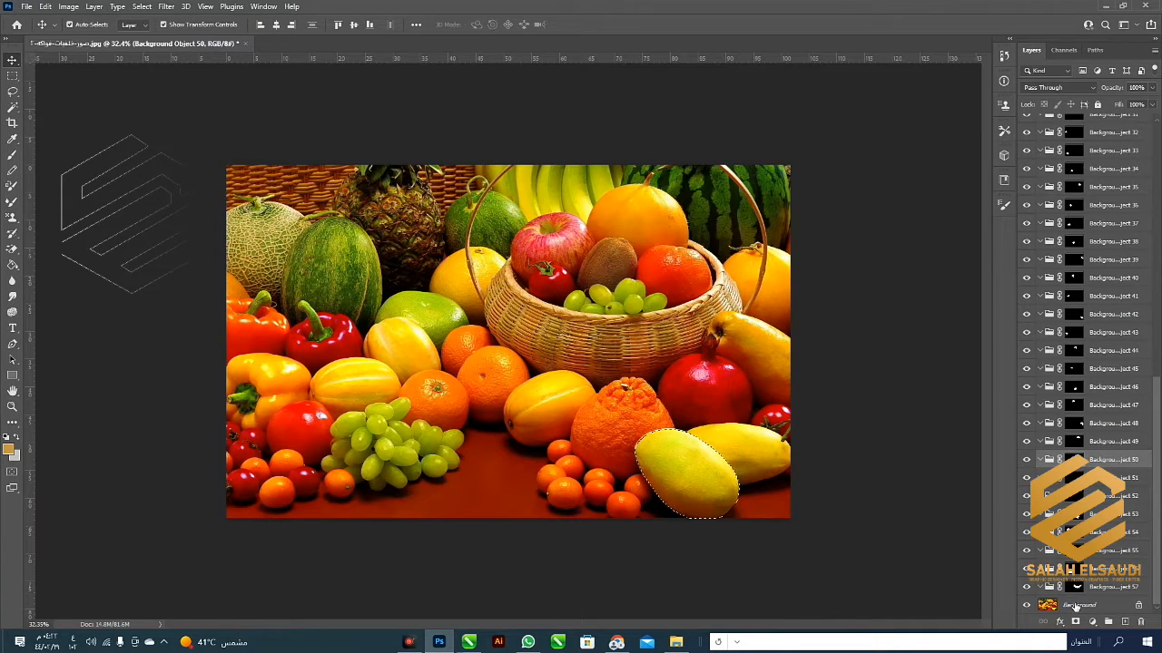
pyautogui.hotkey('ctrl', 'j')
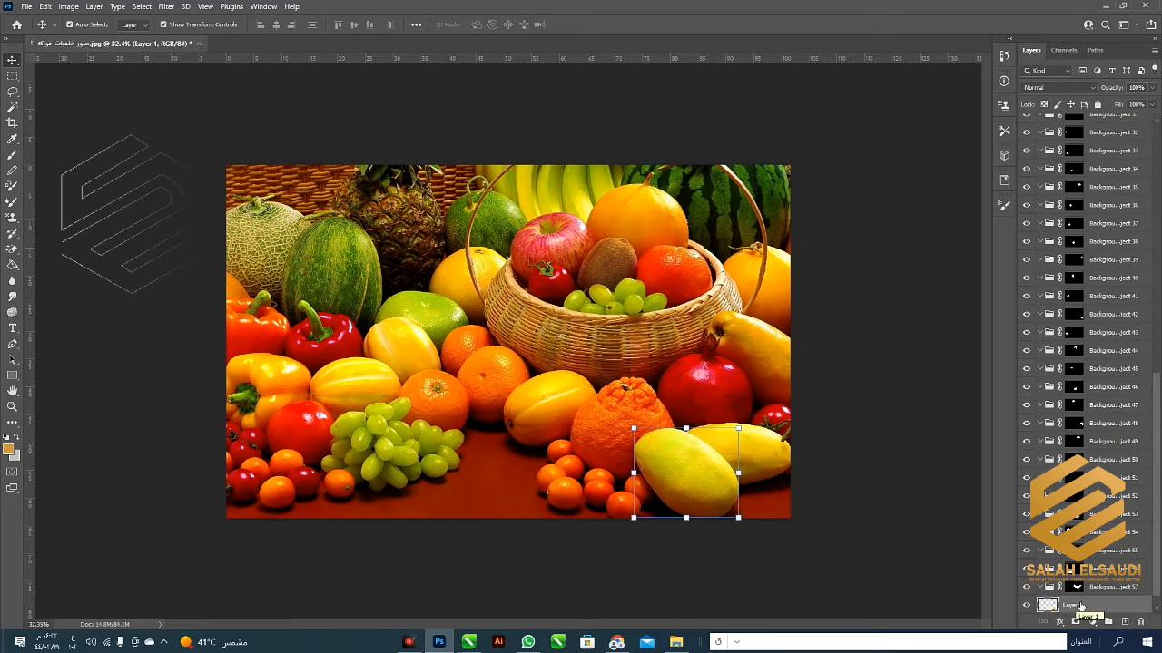
pyautogui.moveTo(700, 481); pyautogui.dragTo(522, 458)
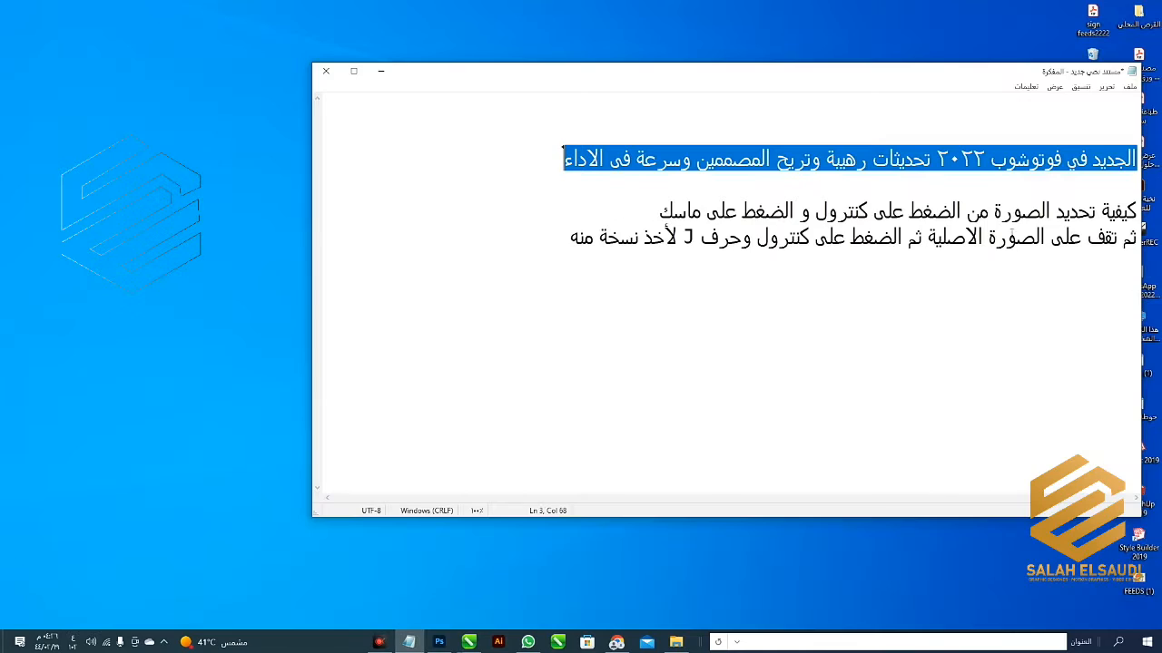
pyautogui.click(647, 215)
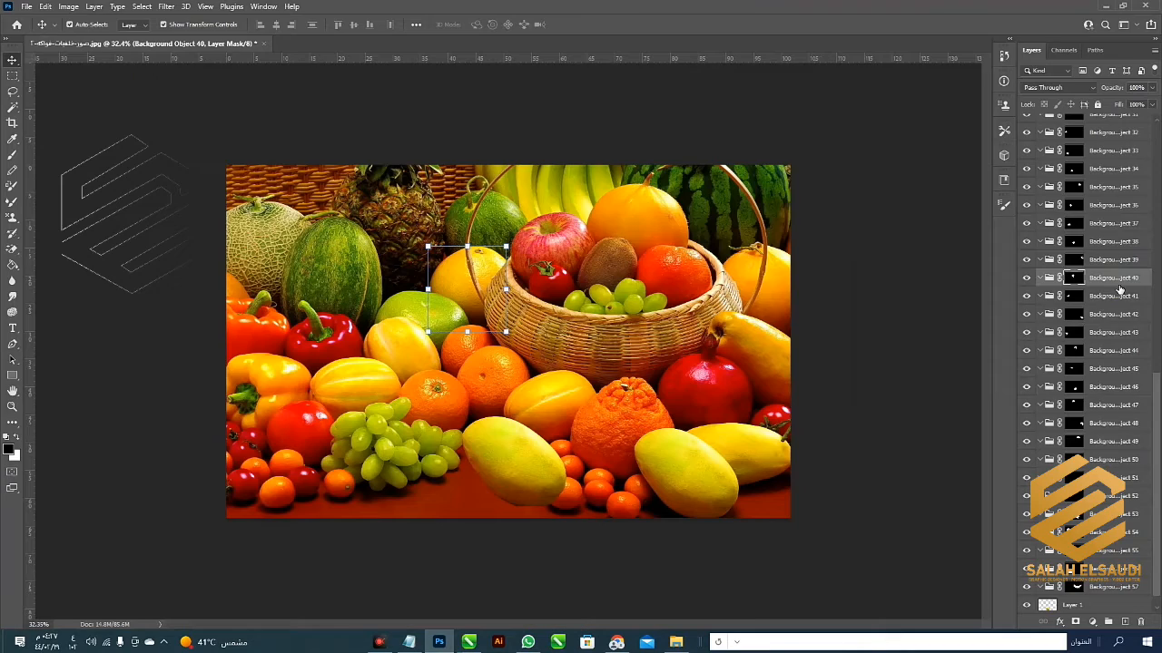
# - Copy the yellow melon masked by Background Object 36 from the Background to a new layer and move it below the grapes
pyautogui.click(1115, 205)
pyautogui.scroll(-1, 1114, 424)
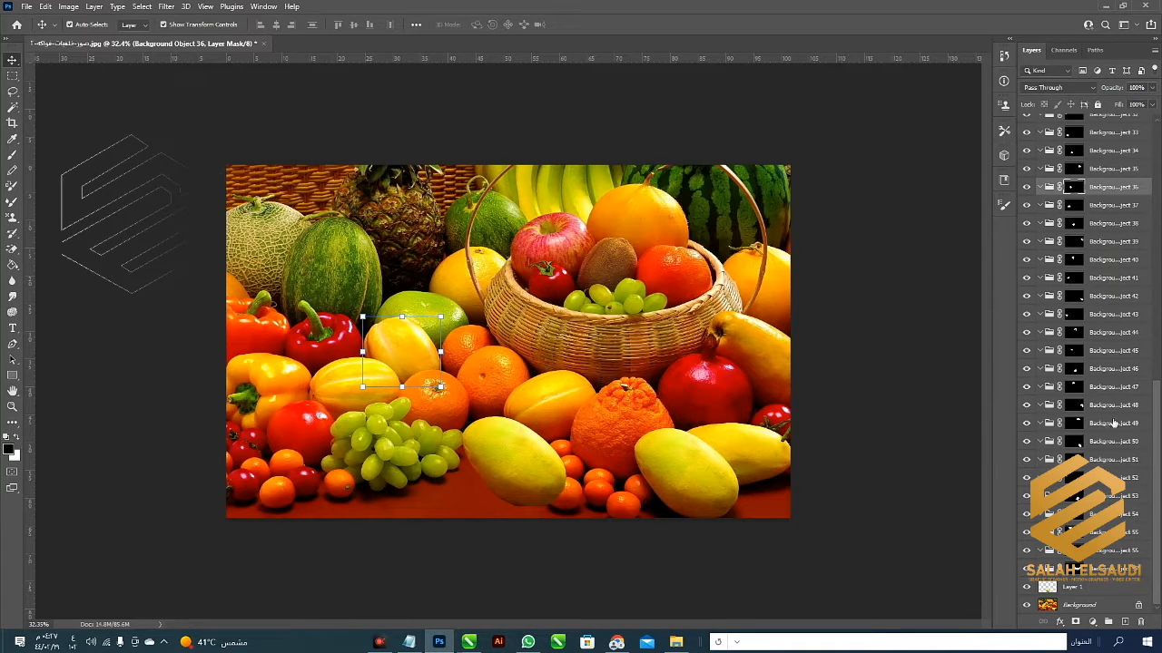
pyautogui.keyDown('ctrl'); pyautogui.click(1074, 188); pyautogui.keyUp('ctrl')
pyautogui.scroll(3, 508, 343)
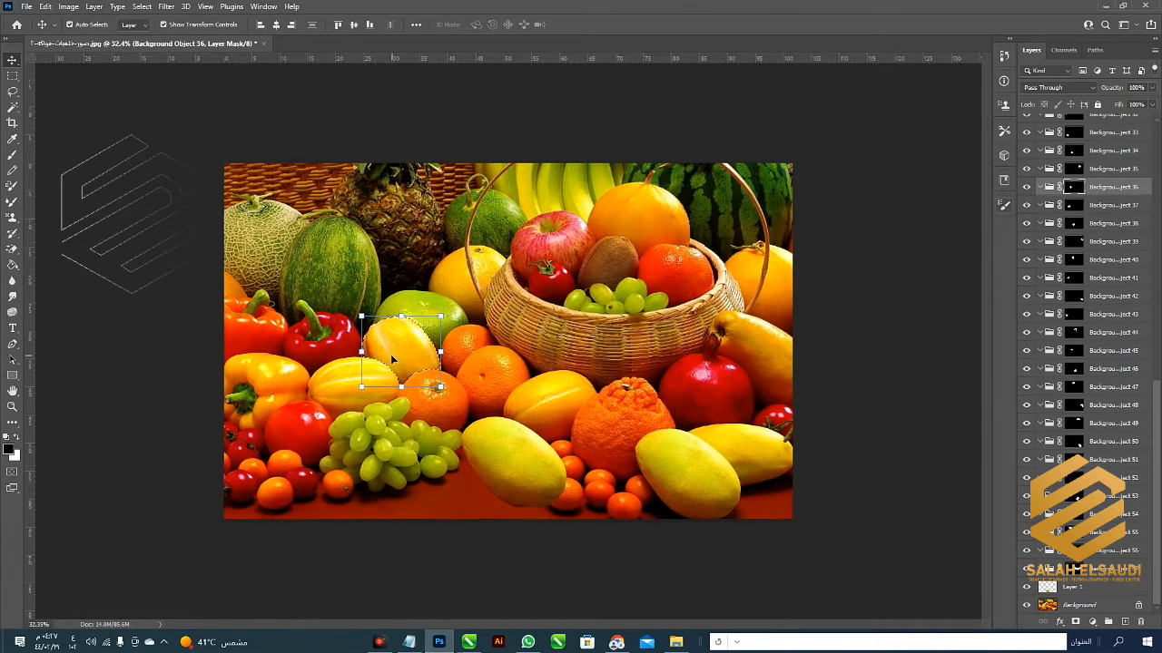
pyautogui.scroll(-1, 345, 360)
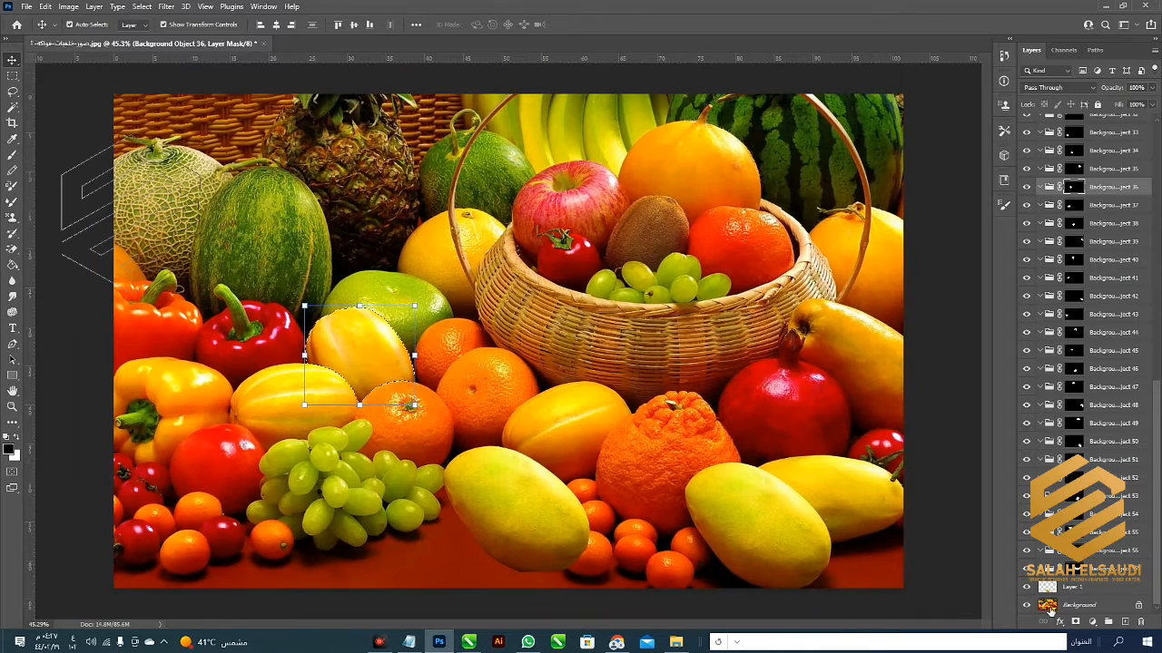
pyautogui.click(1076, 607)
pyautogui.hotkey('ctrl', 'j')
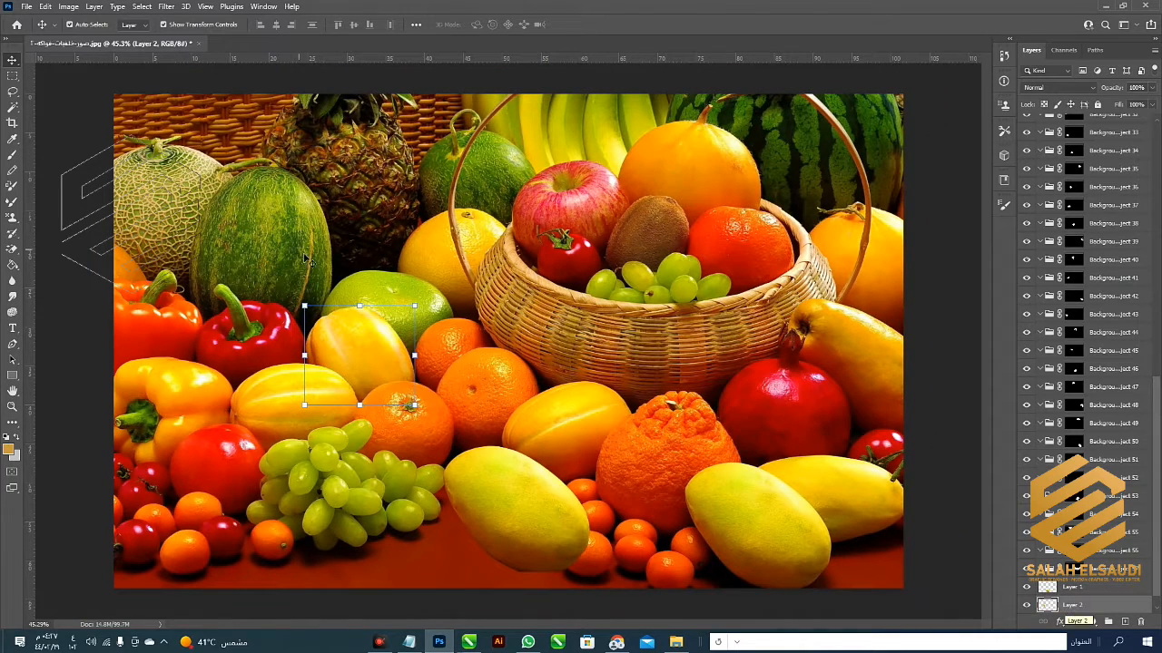
pyautogui.moveTo(364, 396); pyautogui.dragTo(420, 613)
pyautogui.click(345, 494)
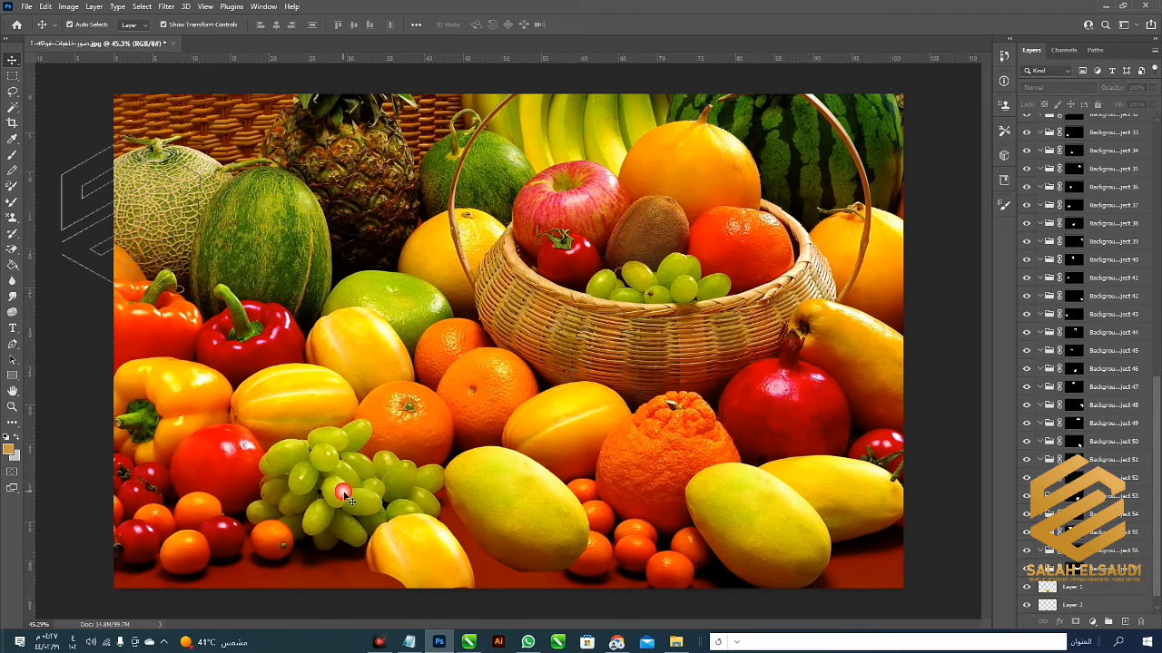
# - Examine further object groups up the layer stack to find one that masks a single grape
pyautogui.click(1124, 205)
pyautogui.click(1129, 278)
pyautogui.click(1133, 314)
pyautogui.click(1129, 169)
pyautogui.click(1129, 134)
pyautogui.scroll(2, 1126, 146)
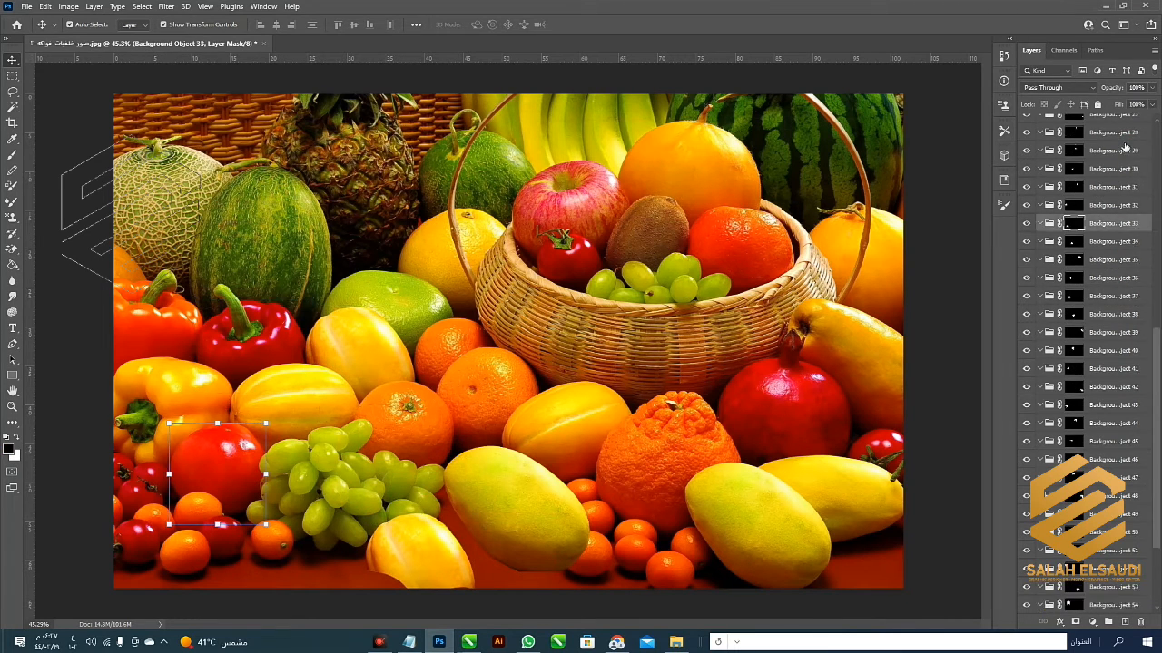
pyautogui.scroll(2, 1124, 145)
pyautogui.click(1118, 137)
pyautogui.scroll(2, 1116, 149)
pyautogui.click(1110, 138)
pyautogui.scroll(4, 1122, 162)
pyautogui.click(1119, 136)
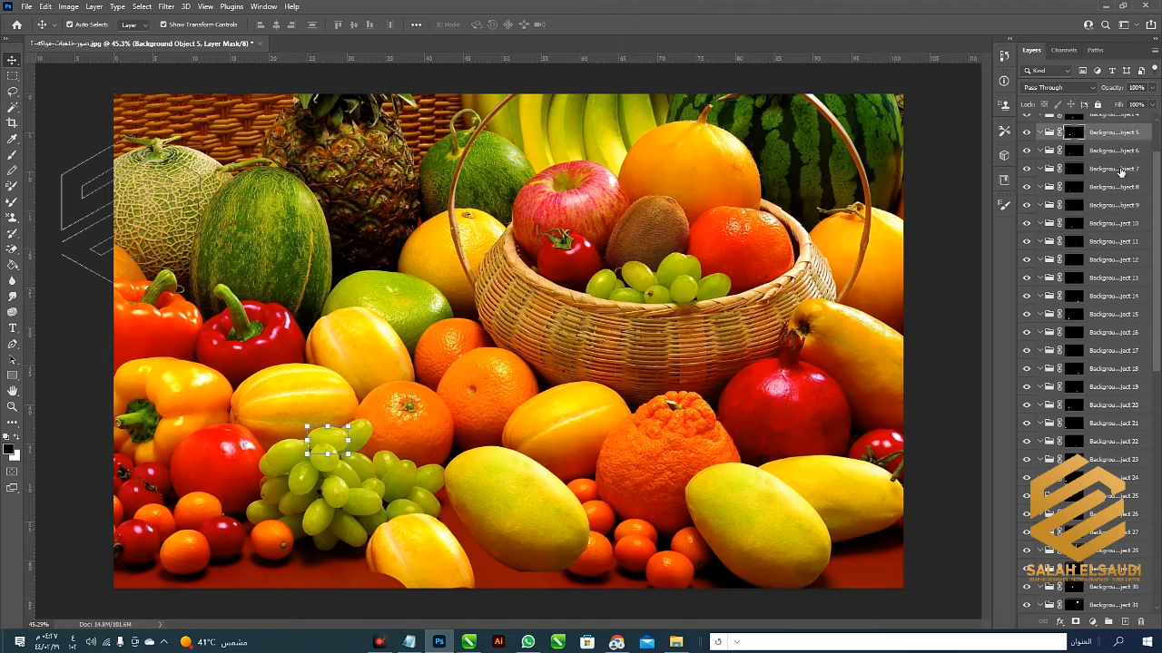
# - Load the grape mask of Background Object 5 as a selection and make the Background the active layer
pyautogui.keyDown('ctrl'); pyautogui.click(1077, 137); pyautogui.keyUp('ctrl')
pyautogui.scroll(-10, 1084, 408)
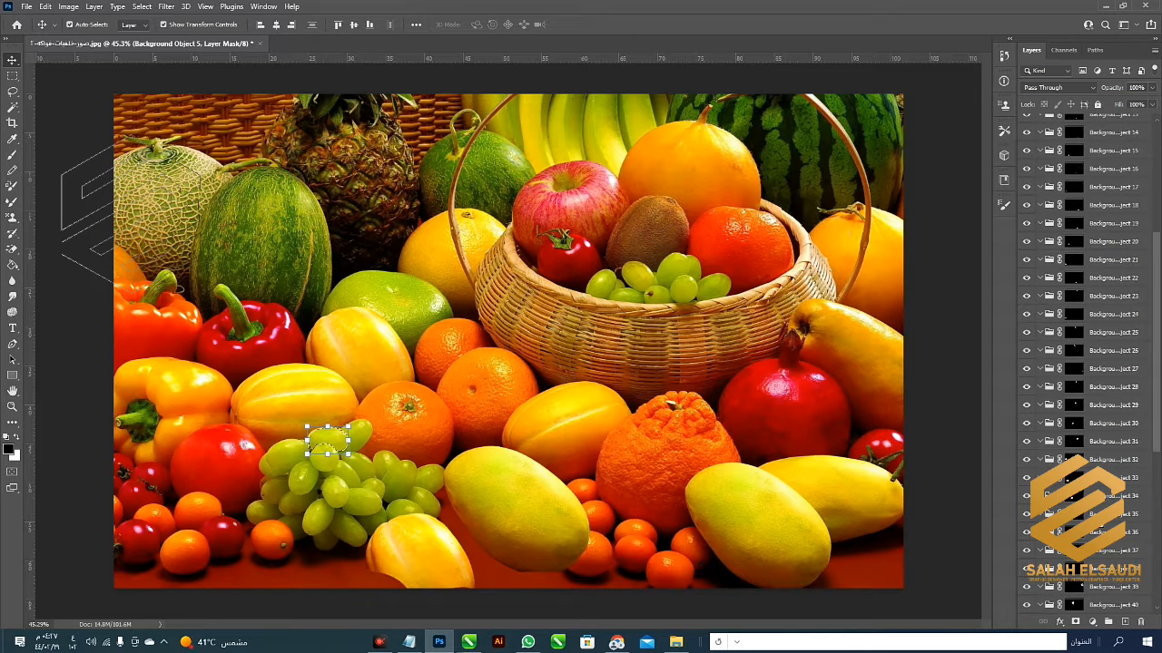
pyautogui.hotkey('ctrl', '-')
pyautogui.hotkey('ctrl', '-')
pyautogui.click(1060, 610)
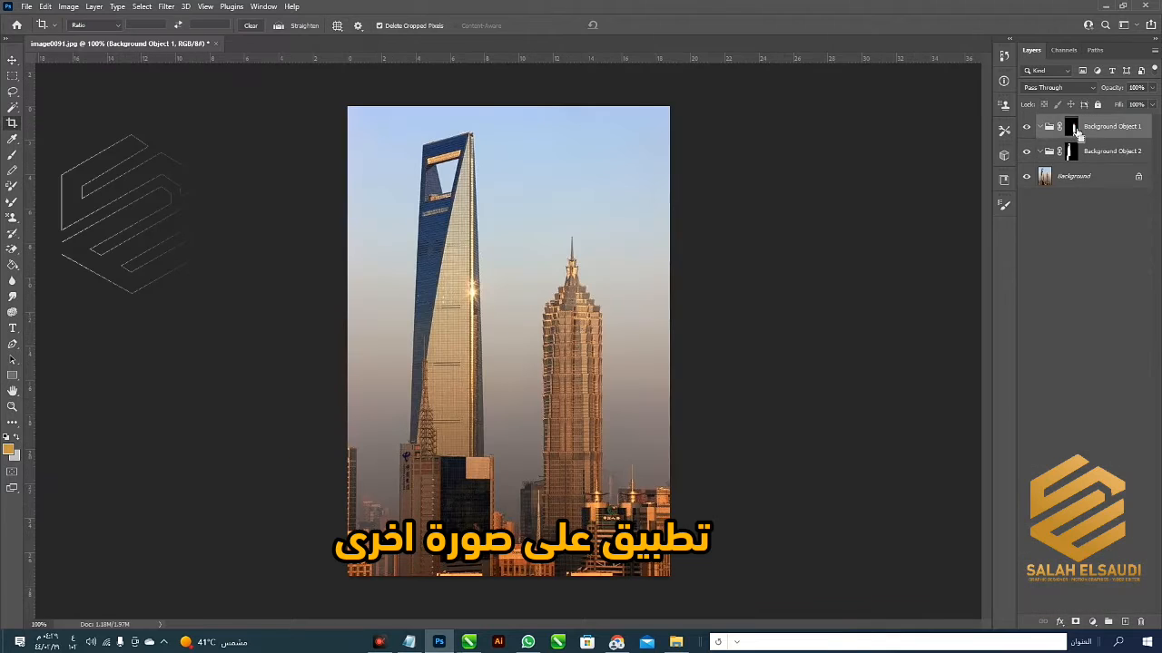
# - In image0091.jpg, copy the tower masked by Background Object 1 from the Background to a new layer and move it up and right
pyautogui.keyDown('ctrl'); pyautogui.click(1071, 126); pyautogui.keyUp('ctrl')
pyautogui.click(1081, 177)
pyautogui.hotkey('ctrl', 'j')
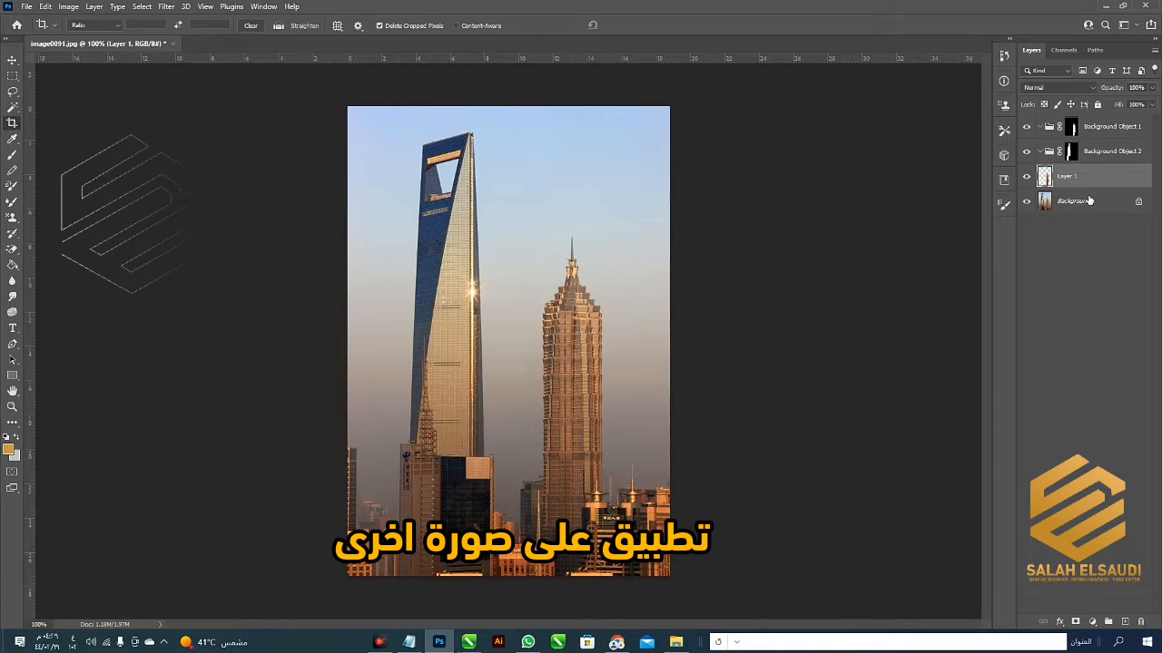
pyautogui.press('v')
pyautogui.moveTo(573, 404); pyautogui.dragTo(626, 266)
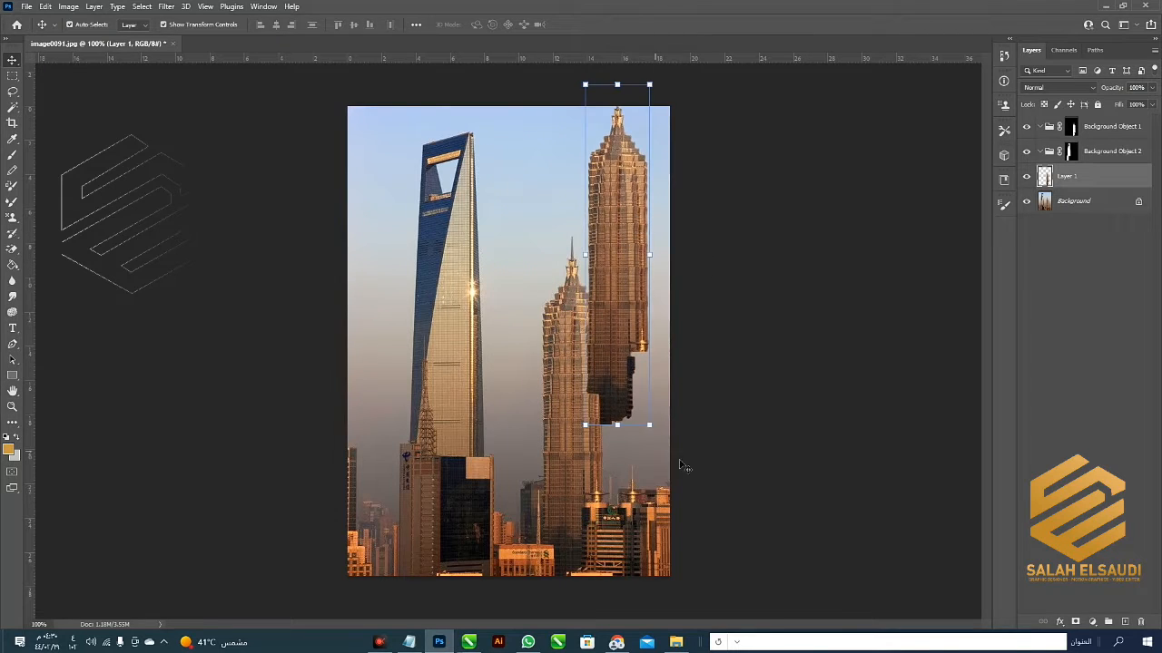
# - Cut the dark lower part off the copied tower and move the rest down beside the original tower
pyautogui.press('m')
pyautogui.click(723, 451)
pyautogui.press('Delete')
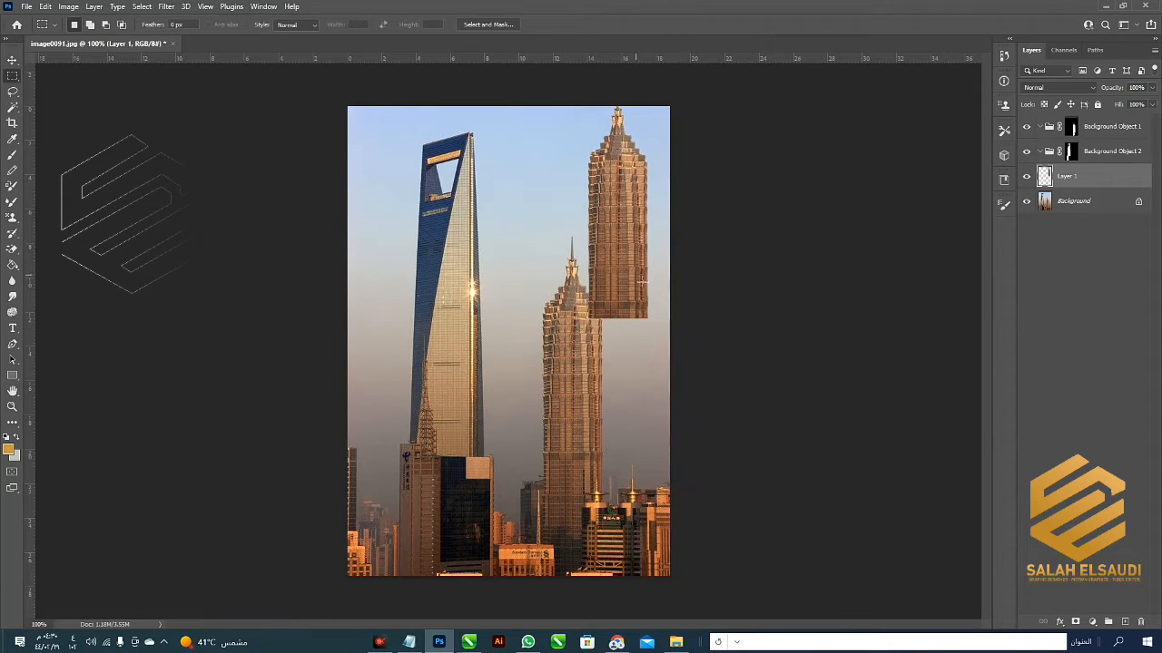
pyautogui.press('v')
pyautogui.moveTo(641, 283); pyautogui.dragTo(659, 363)
# - Copy the tall blue tower masked by Background Object 2 from the Background to a new layer and move it right, between the towers
pyautogui.click(1103, 151)
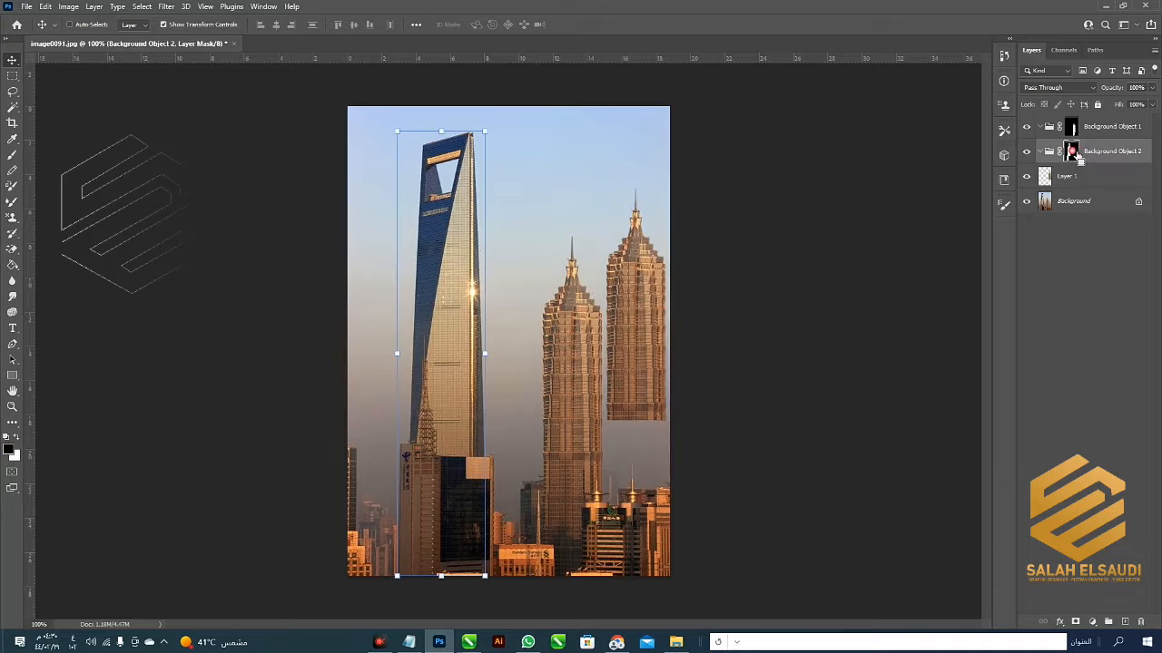
pyautogui.keyDown('ctrl'); pyautogui.click(1073, 151); pyautogui.keyUp('ctrl')
pyautogui.click(1085, 204)
pyautogui.hotkey('ctrl', 'j')
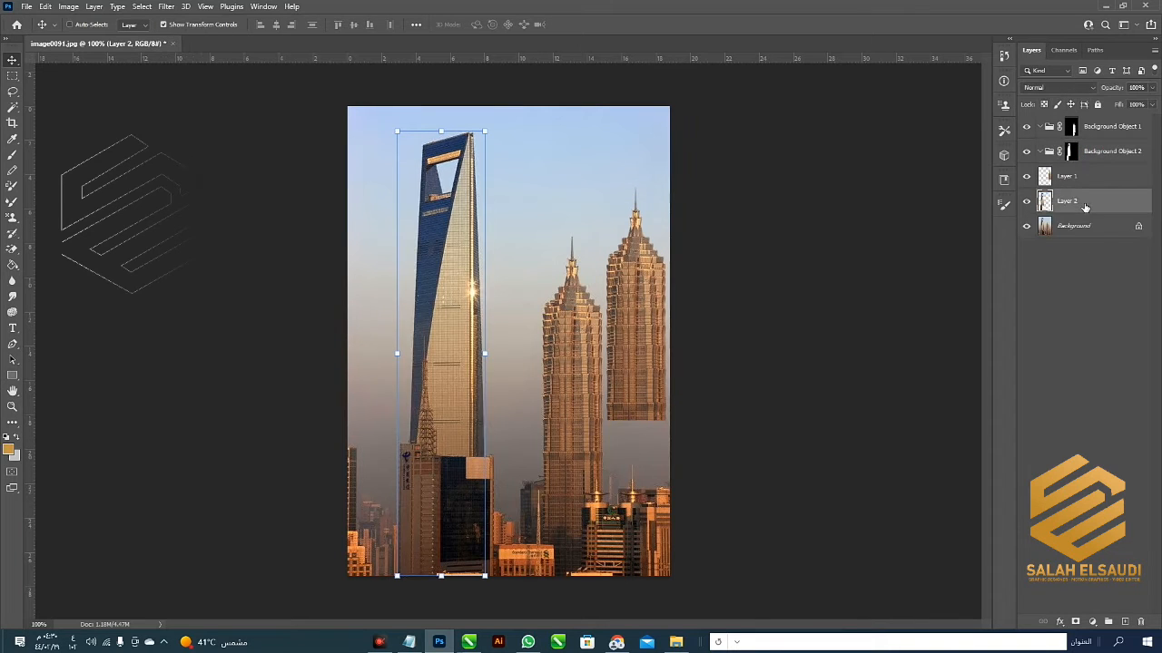
pyautogui.moveTo(475, 274); pyautogui.dragTo(580, 249)
# - Cut off the lower part of the copied blue tower with a rectangular selection
pyautogui.press('m')
pyautogui.moveTo(479, 400); pyautogui.dragTo(715, 549)
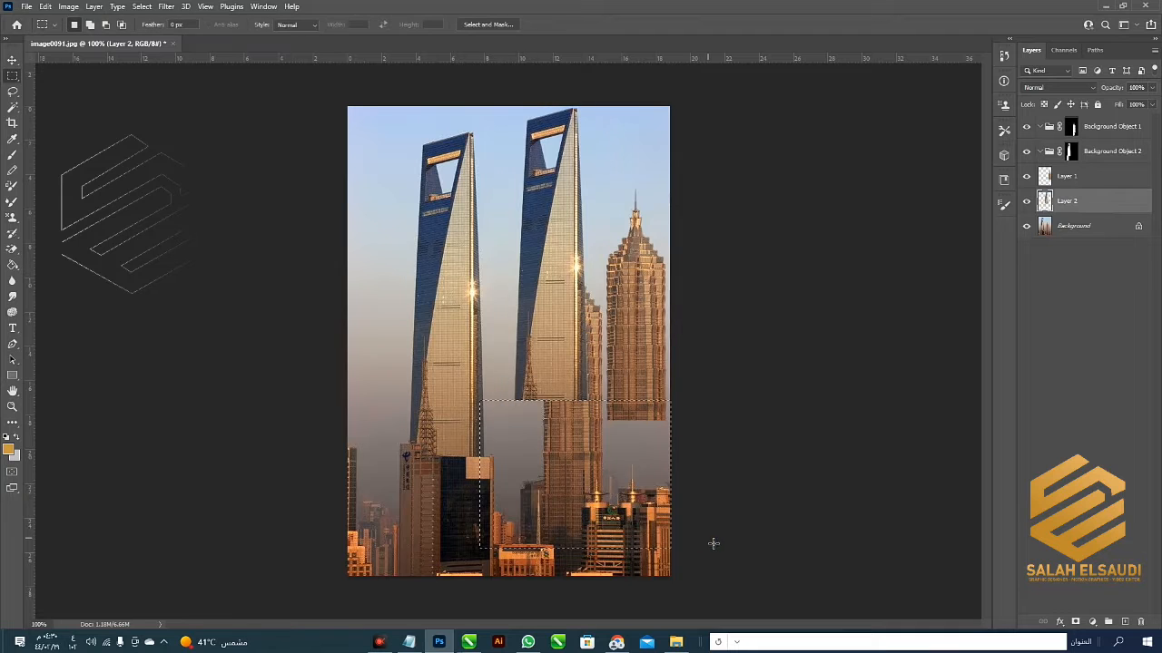
pyautogui.moveTo(591, 408); pyautogui.dragTo(573, 575)
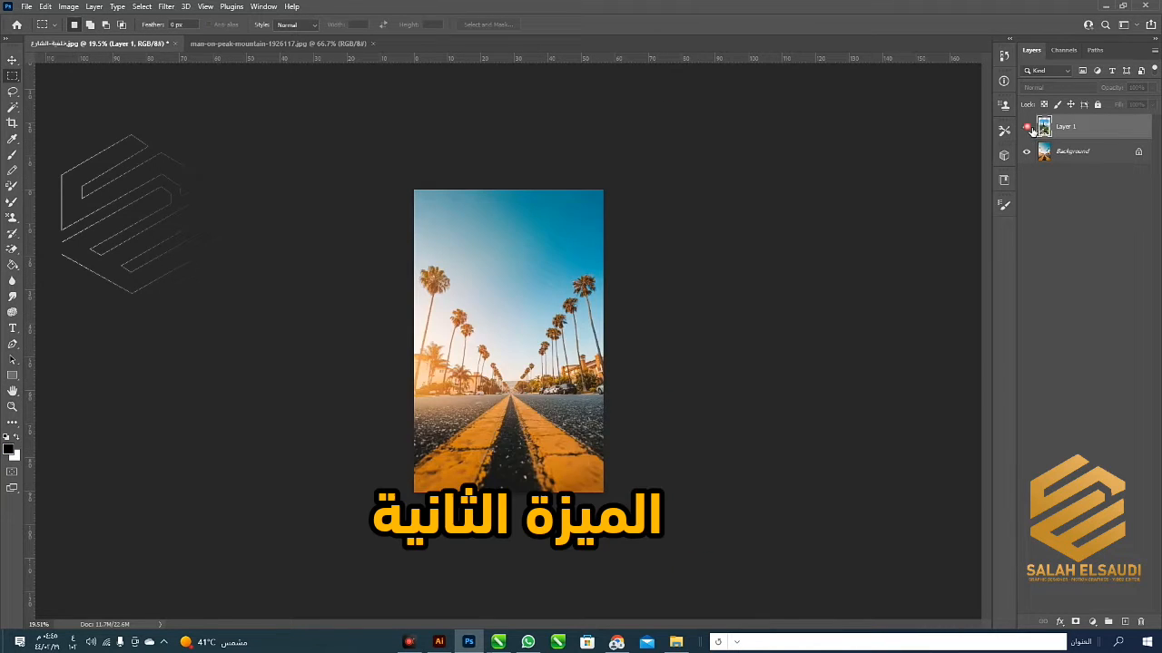
# - Show Layer 1 with the man on the mountain and enlarge it until it almost fills the canvas
pyautogui.click(1026, 127)
pyautogui.scroll(3, 524, 330)
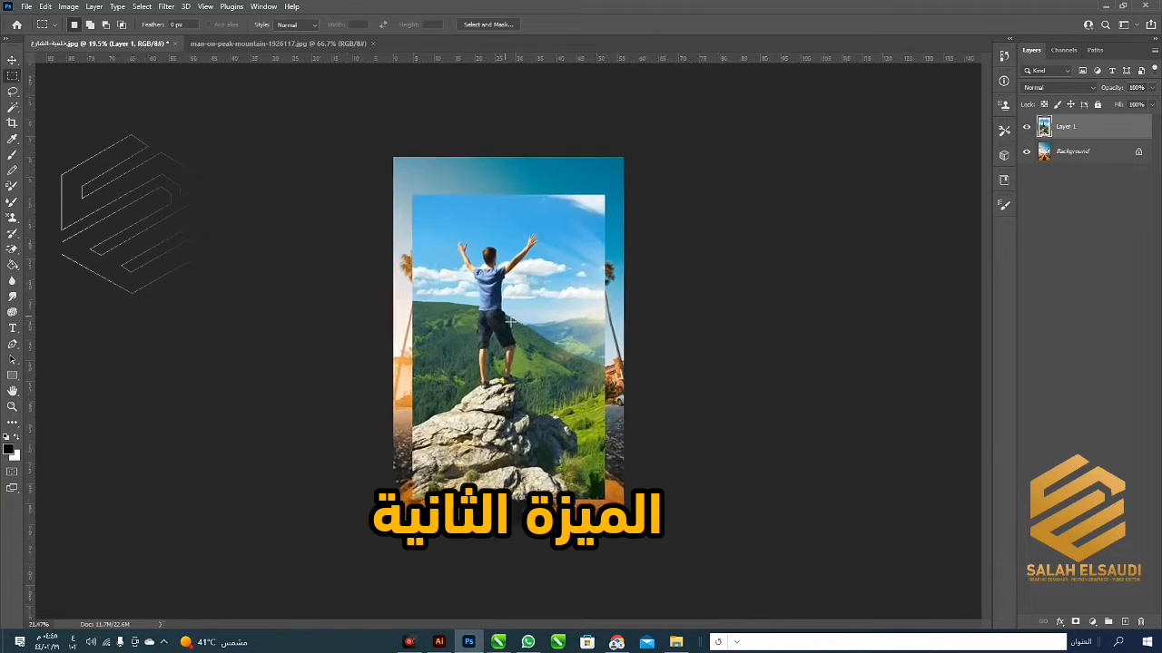
pyautogui.hotkey('ctrl', 't')
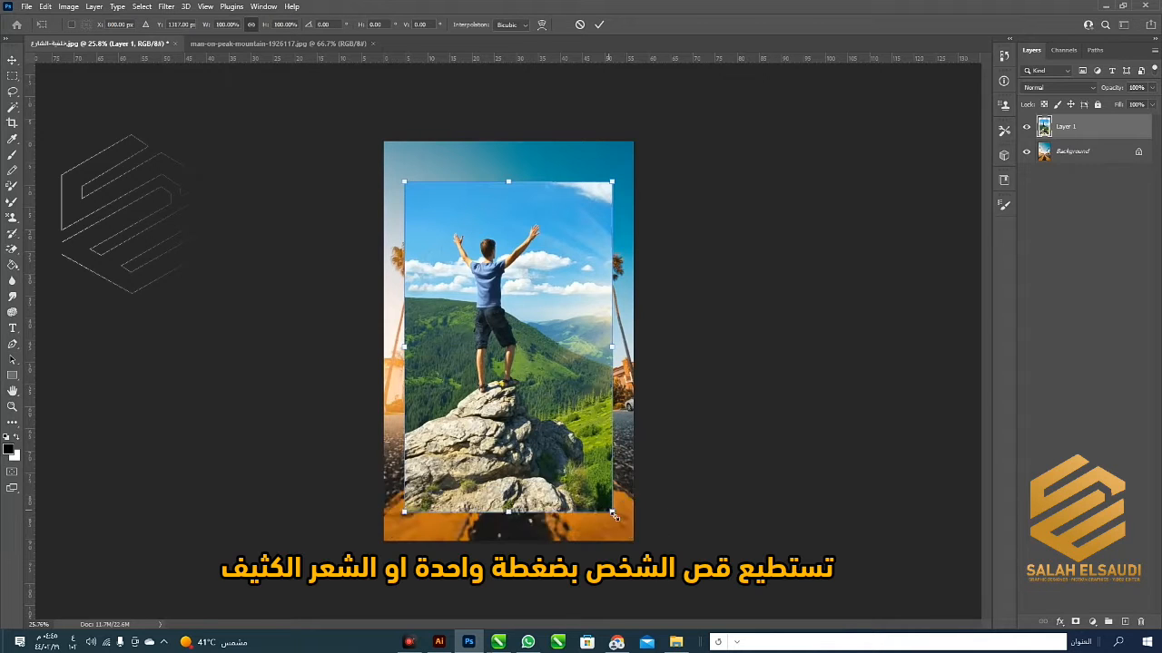
pyautogui.moveTo(613, 513); pyautogui.dragTo(628, 534)
pyautogui.press('Return')
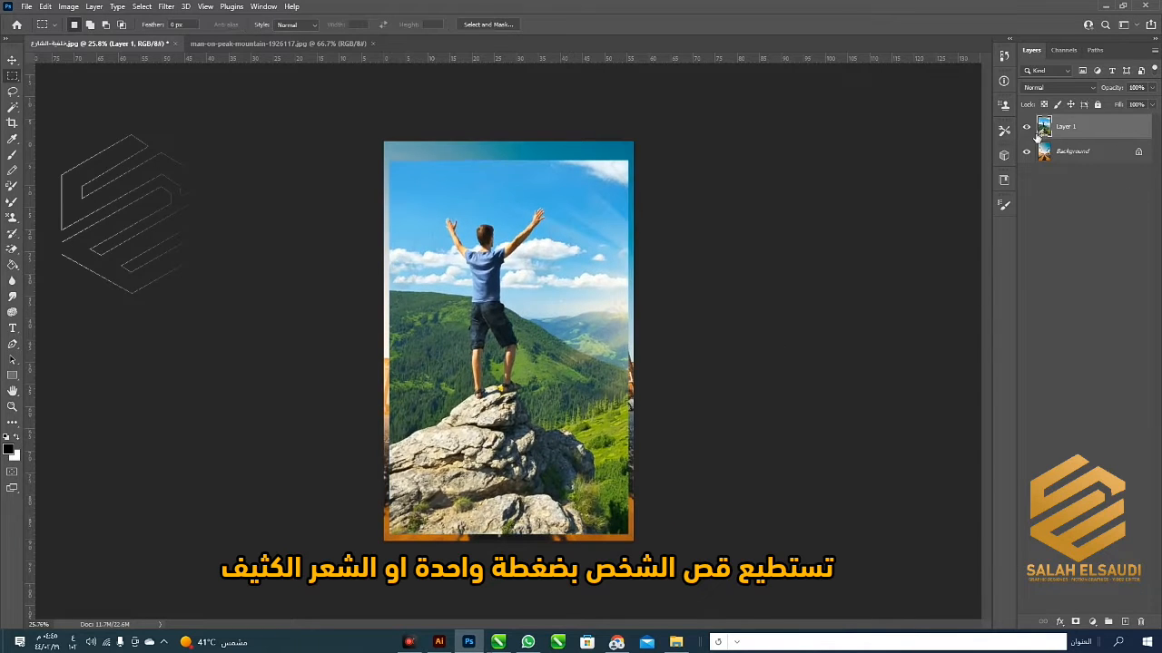
pyautogui.click(1027, 127)
pyautogui.click(1027, 127)
# - Select the man on Layer 1 with Select Subject
pyautogui.click(141, 7)
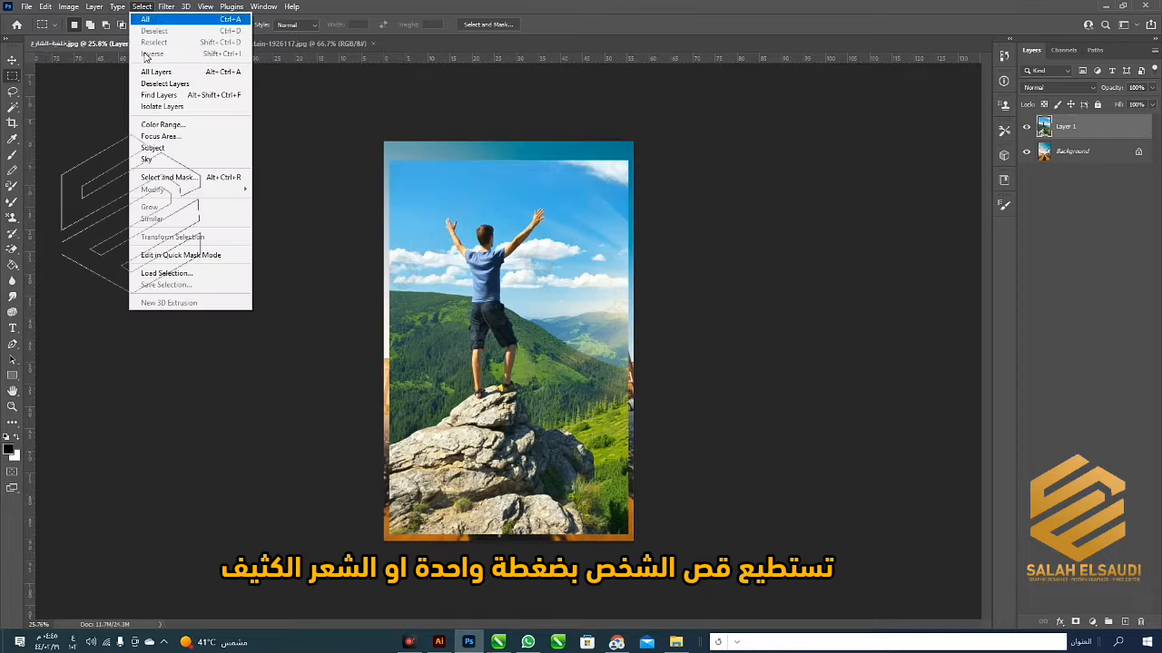
pyautogui.click(194, 152)
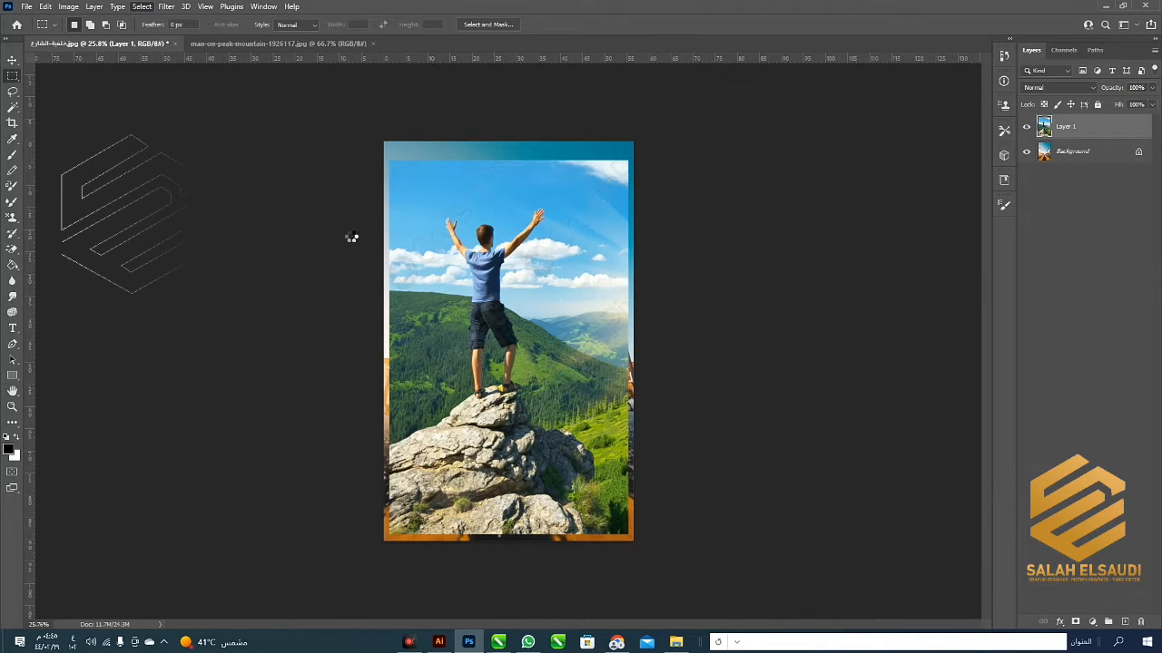
pyautogui.scroll(5, 427, 336)
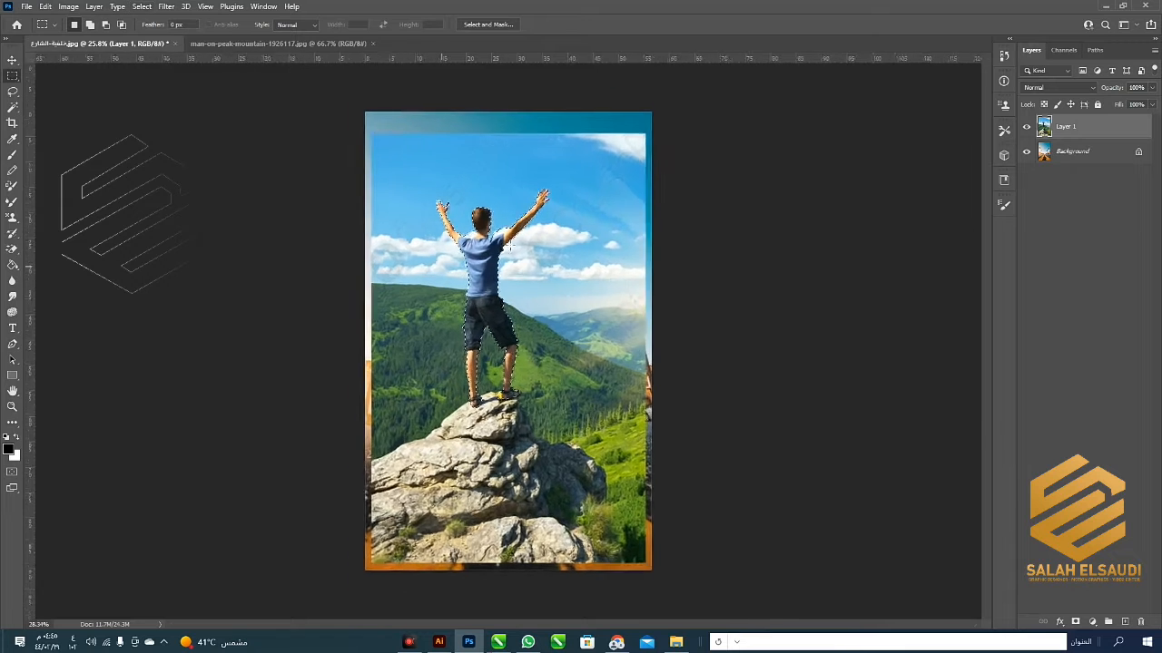
pyautogui.scroll(-4, 508, 373)
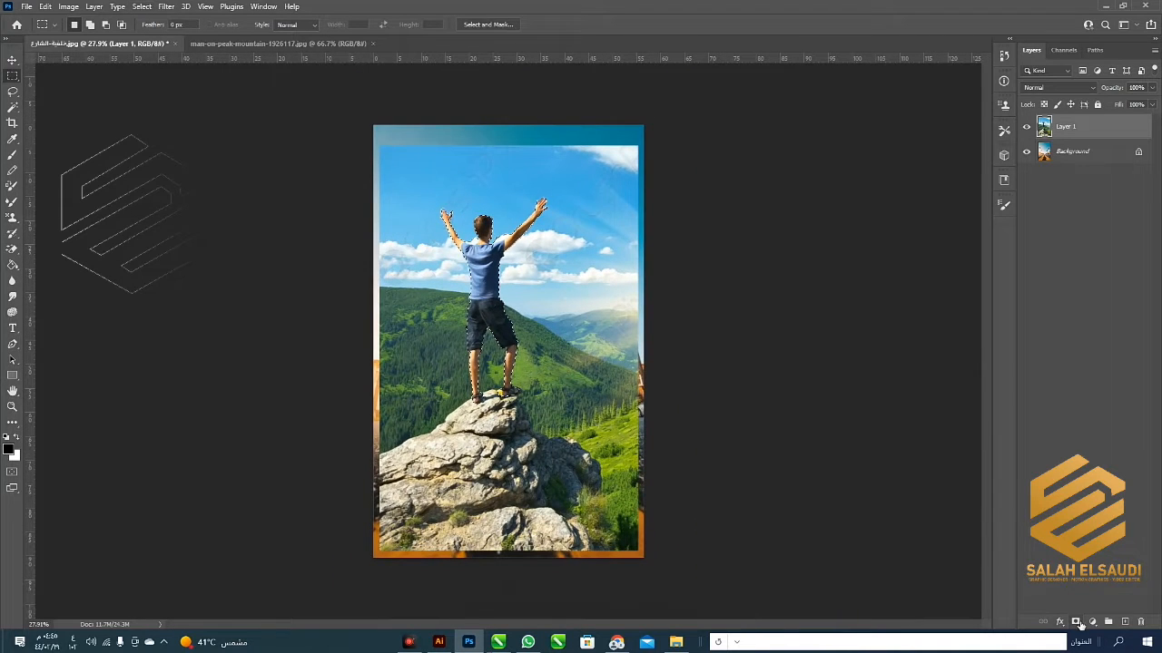
# - Mask Layer 1 to the selected man, enlarge the cutout and place it lower on the road
pyautogui.click(1077, 622)
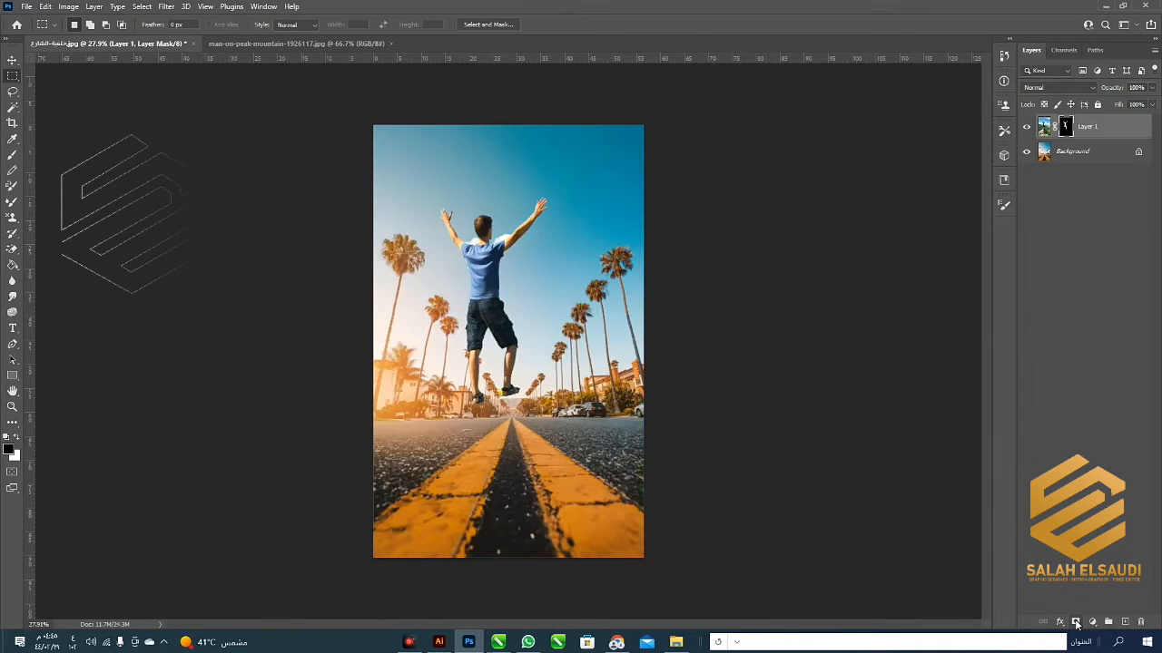
pyautogui.press('v')
pyautogui.moveTo(488, 267); pyautogui.dragTo(510, 386)
pyautogui.moveTo(671, 270); pyautogui.dragTo(772, 126)
pyautogui.moveTo(545, 397); pyautogui.dragTo(506, 439)
# - Flip the man horizontally, centre him on the yellow road lines and apply the transform
pyautogui.rightClick(508, 445)
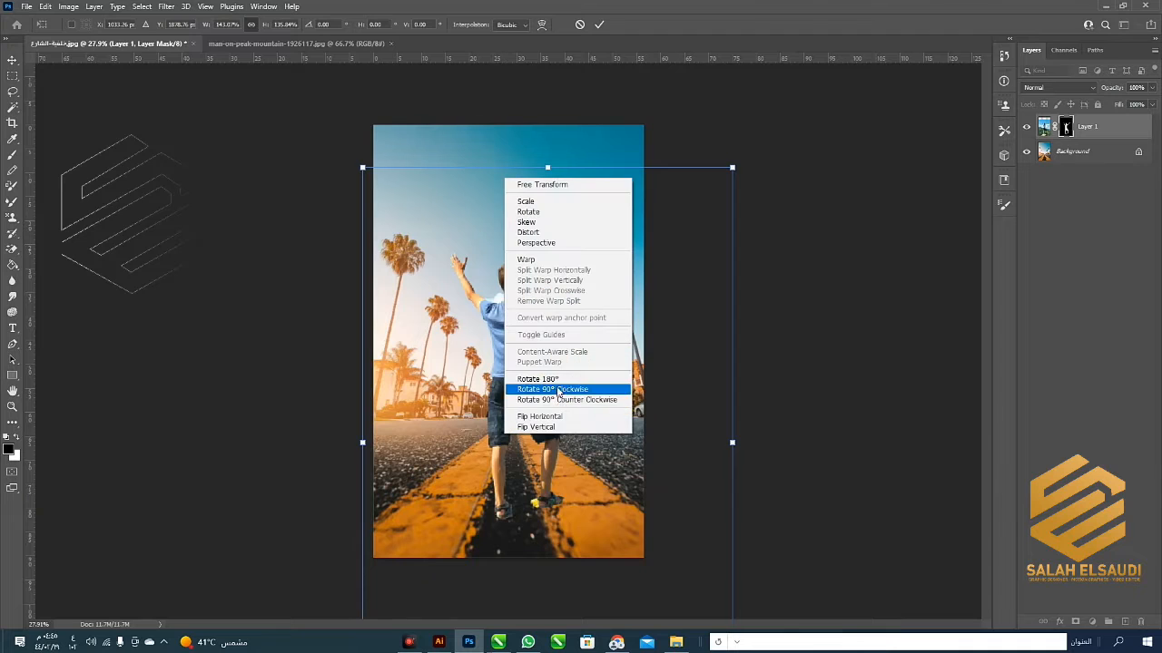
pyautogui.click(555, 417)
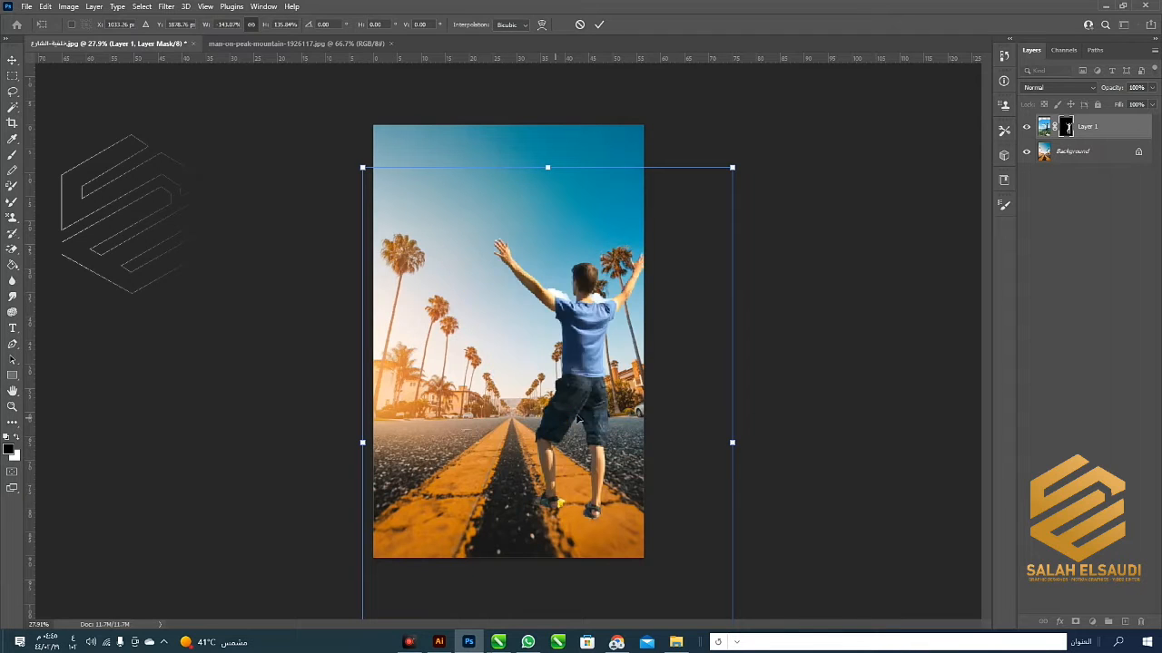
pyautogui.moveTo(578, 417); pyautogui.dragTo(526, 426)
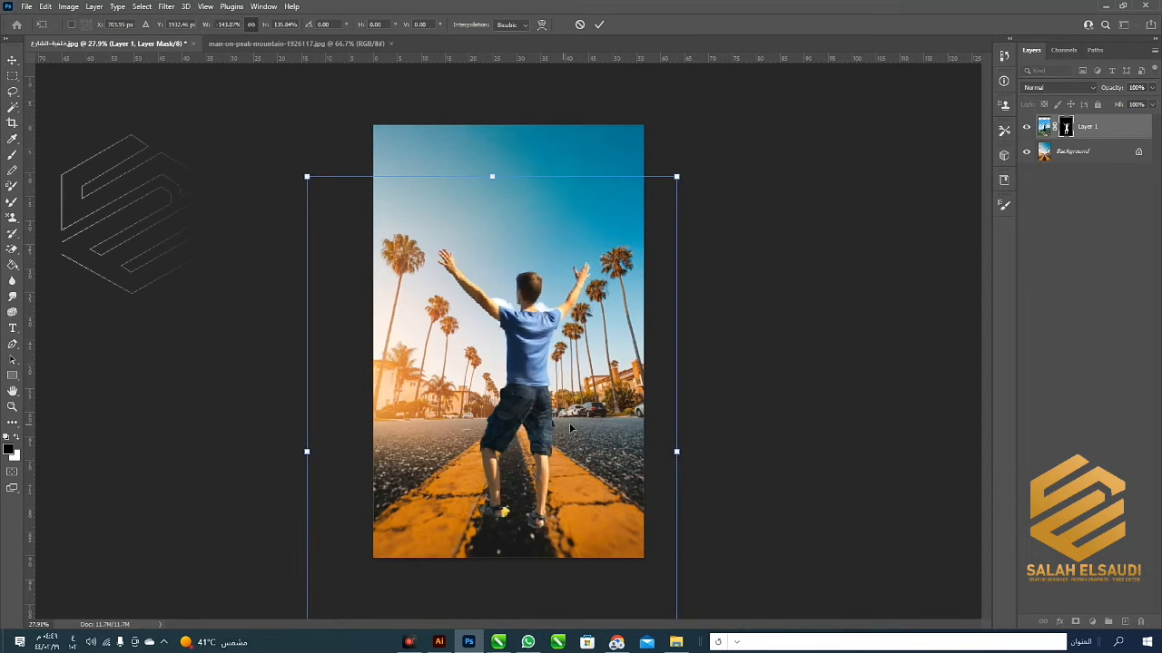
pyautogui.press('Return')
pyautogui.scroll(1, 545, 424)
pyautogui.scroll(3, 543, 420)
pyautogui.moveTo(523, 408)
pyautogui.mouseDown()
pyautogui.moveTo(517, 371)
pyautogui.moveTo(517, 399)
pyautogui.mouseUp()
pyautogui.scroll(-1, 531, 405)
pyautogui.scroll(-4, 532, 408)
pyautogui.click(702, 376)
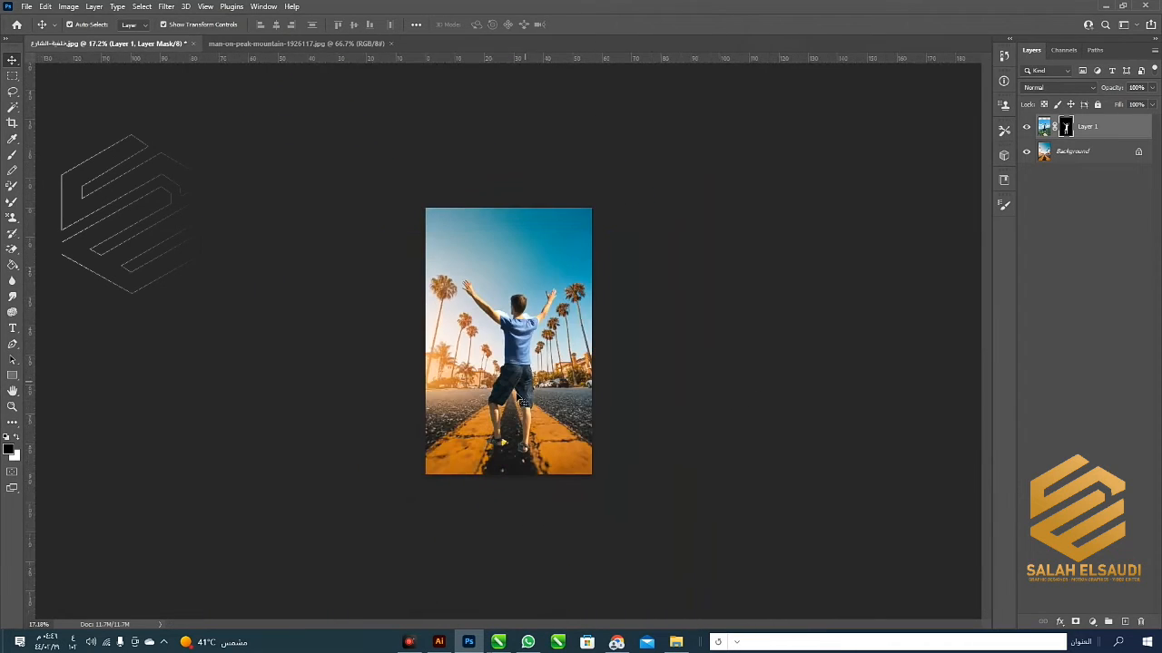
pyautogui.scroll(3, 524, 390)
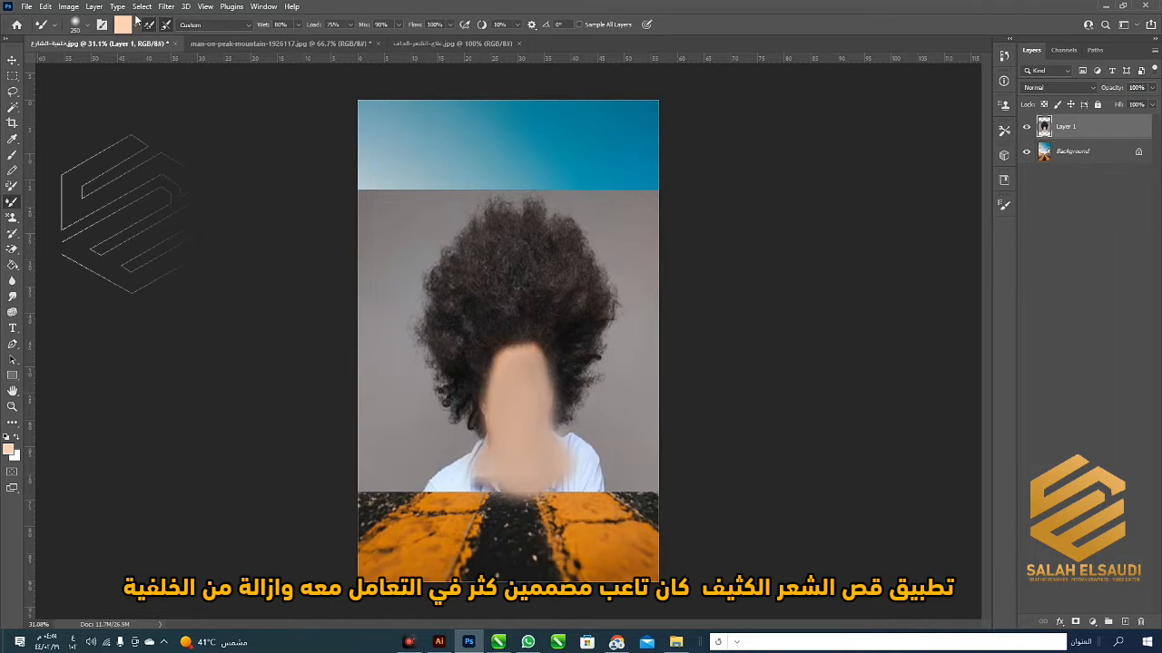
# - Mask the curly-haired person on Layer 1 using Select Subject, and shift the cutout slightly toward the lower left
pyautogui.click(142, 8)
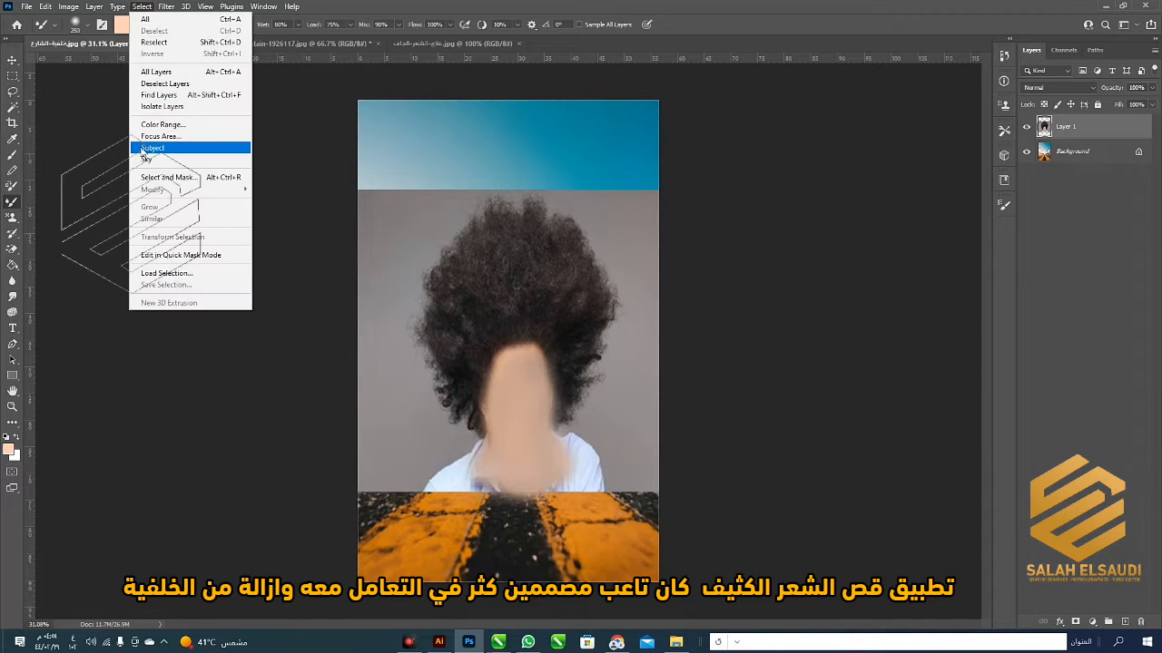
pyautogui.click(146, 150)
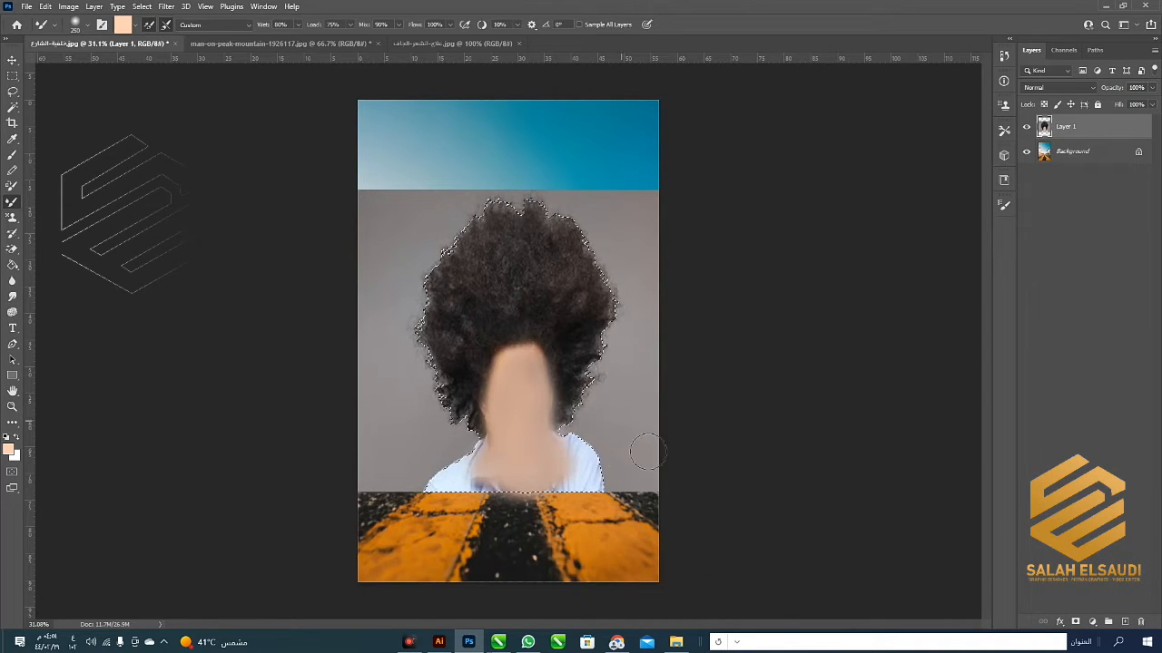
pyautogui.click(1075, 623)
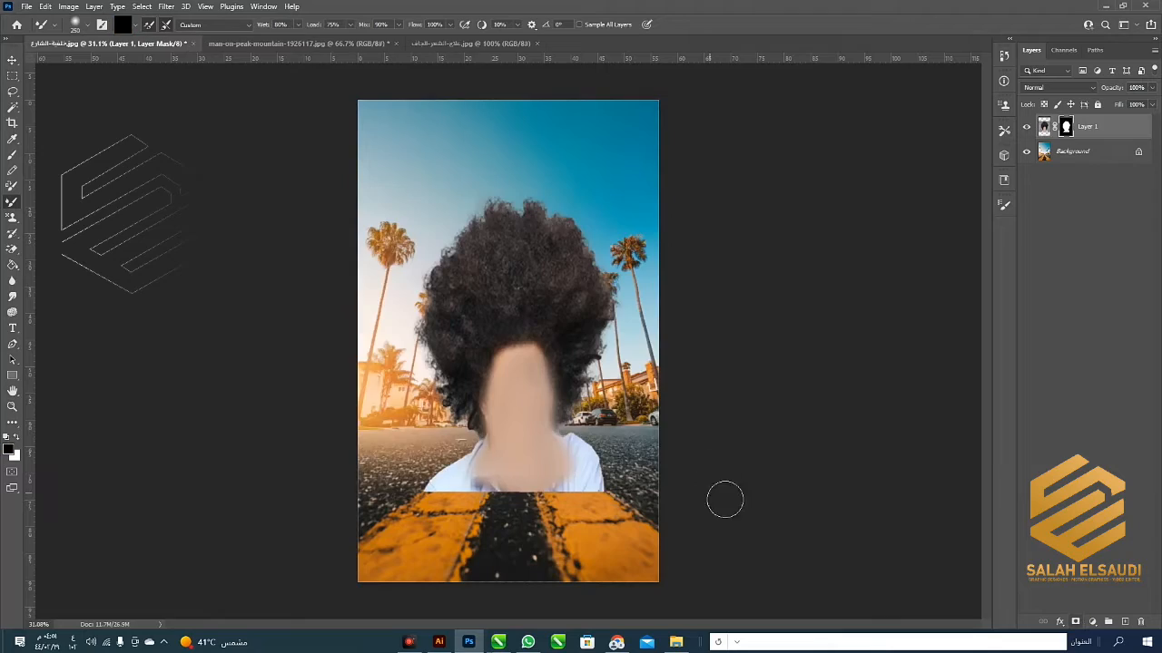
pyautogui.scroll(6, 587, 329)
pyautogui.press('v')
pyautogui.moveTo(525, 198)
pyautogui.mouseDown()
pyautogui.moveTo(525, 306)
pyautogui.moveTo(511, 208)
pyautogui.mouseUp()
pyautogui.scroll(8, 545, 236)
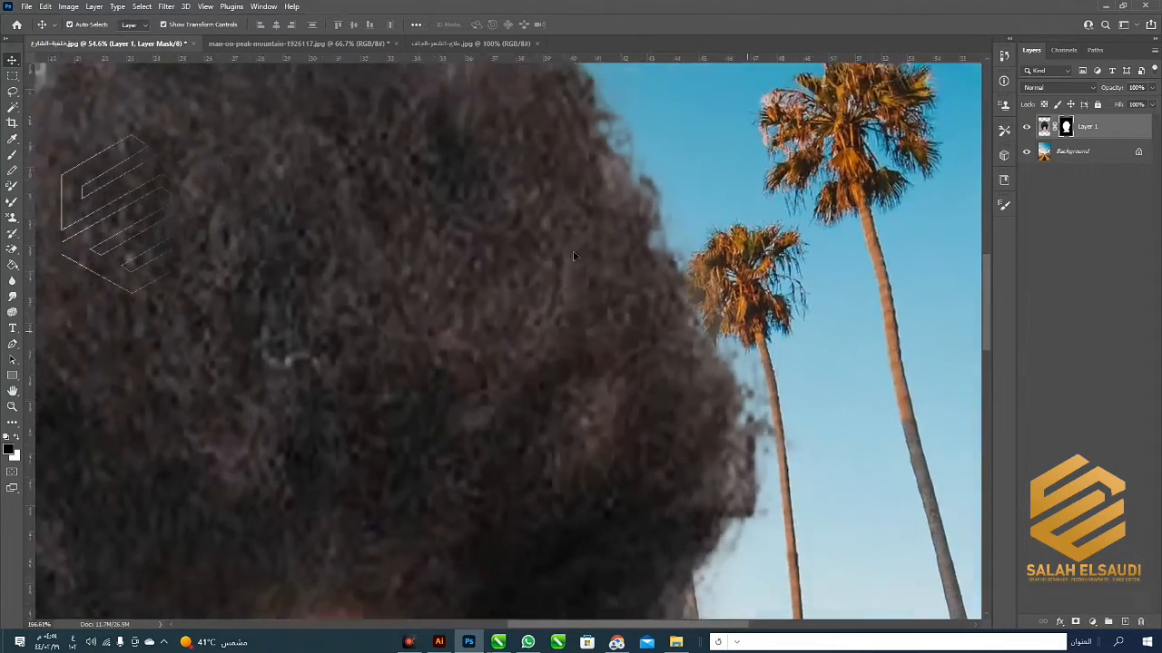
# - Adjust the Layer 1 mask with Levels, setting the white input level to 208
pyautogui.scroll(-12, 574, 255)
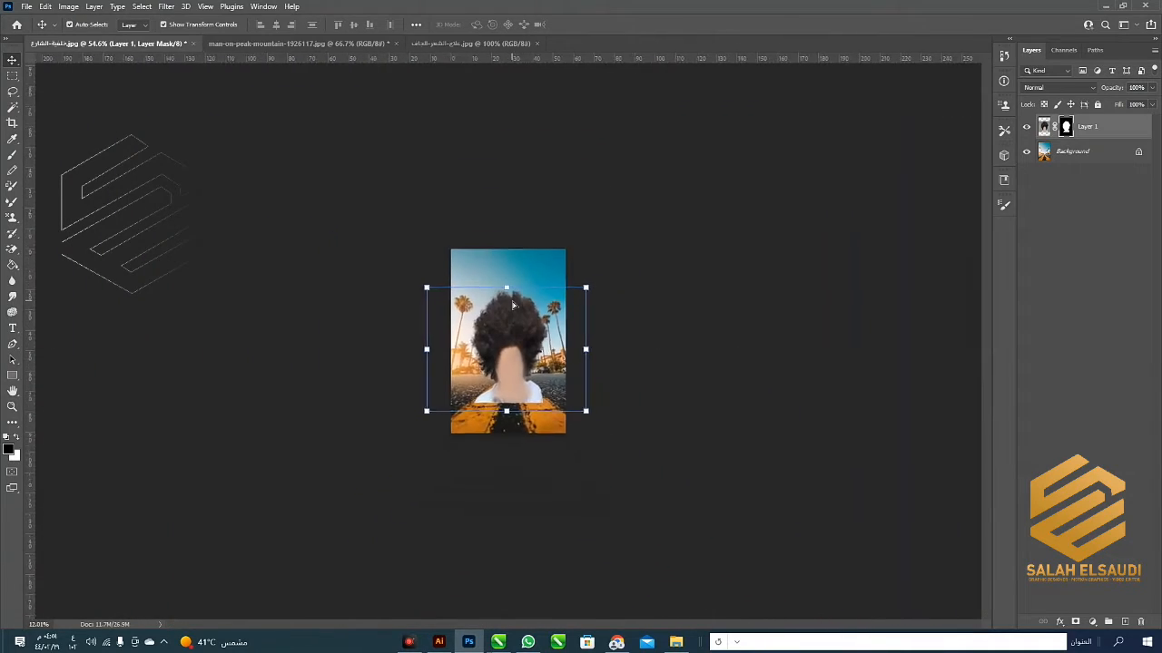
pyautogui.scroll(-2, 513, 306)
pyautogui.scroll(4, 508, 349)
pyautogui.hotkey('ctrl', 'l')
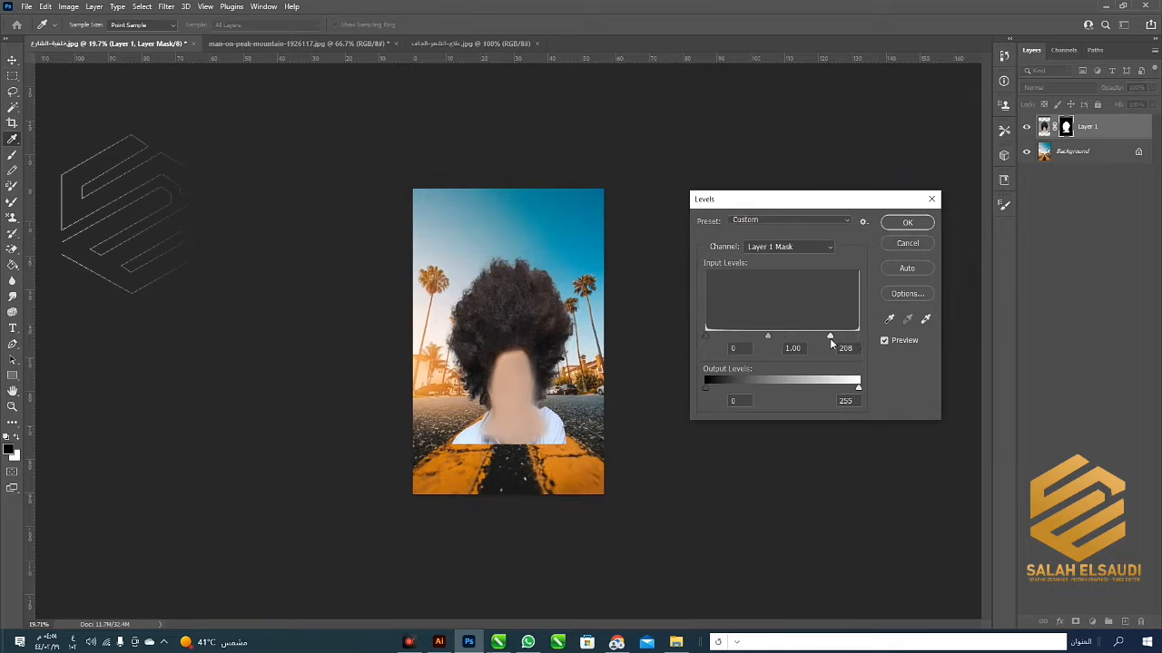
pyautogui.moveTo(829, 337)
pyautogui.mouseDown()
pyautogui.moveTo(798, 338)
pyautogui.moveTo(830, 339)
pyautogui.mouseUp()
pyautogui.click(909, 225)
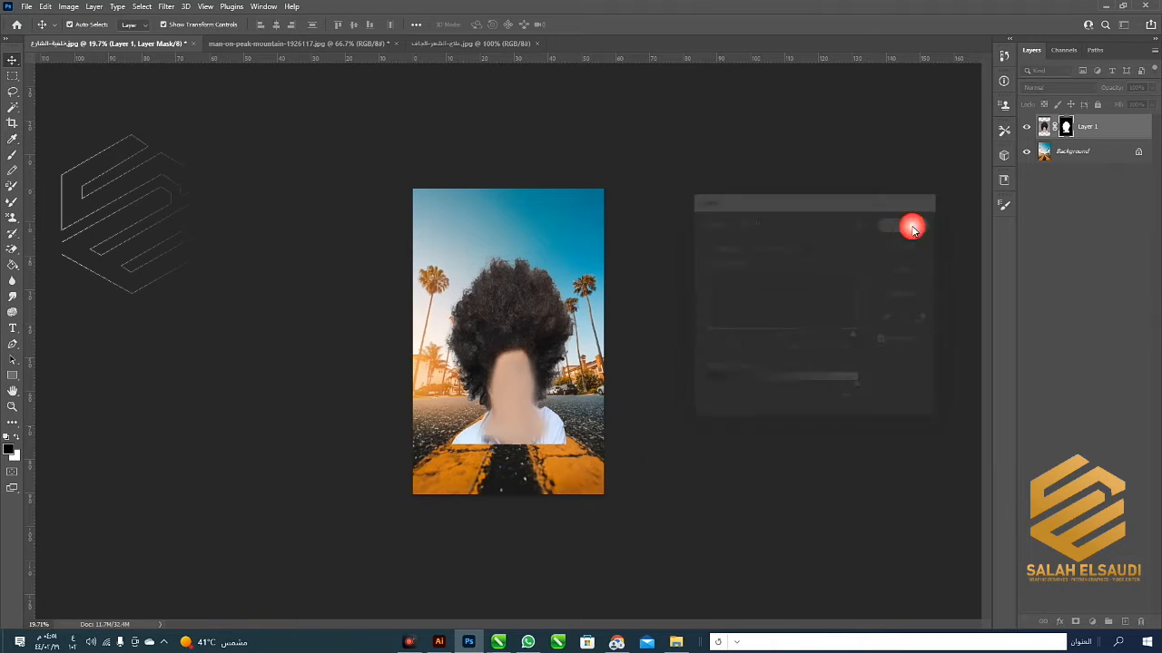
pyautogui.hotkey('ctrl', 'm')
pyautogui.moveTo(747, 353); pyautogui.dragTo(770, 345)
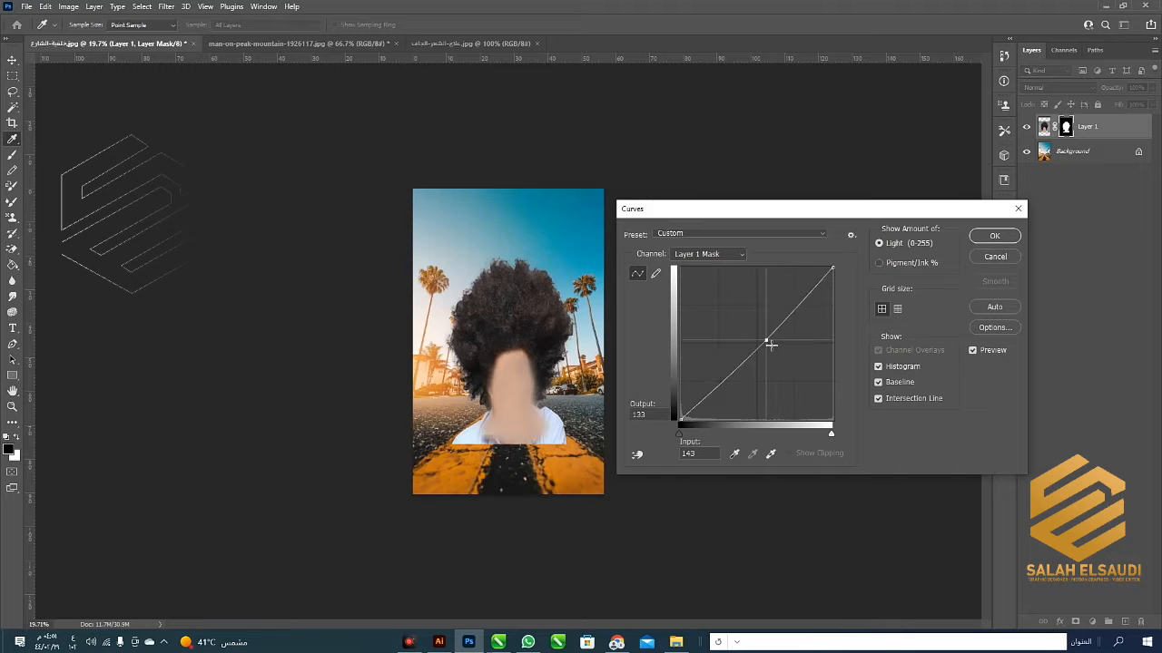
pyautogui.click(1002, 261)
pyautogui.scroll(8, 441, 314)
pyautogui.moveTo(555, 343); pyautogui.dragTo(552, 239)
pyautogui.scroll(-4, 556, 272)
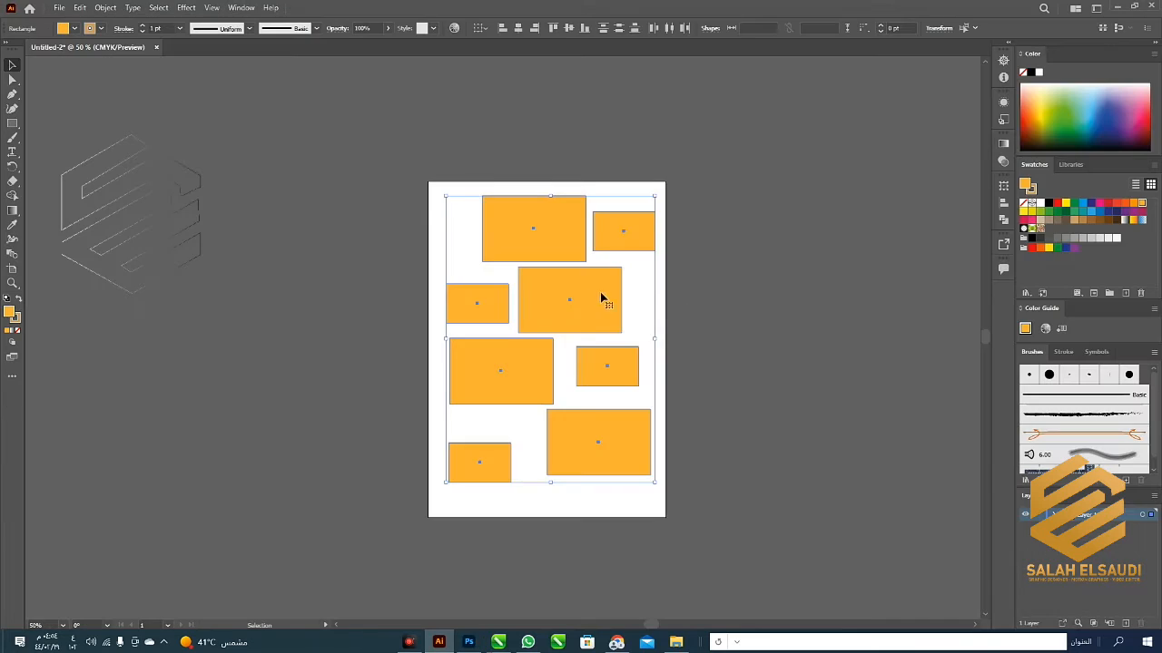
# - Expand the layer holding the orange rectangles and check its first two rectangles by switching their visibility off and on
pyautogui.moveTo(601, 299); pyautogui.dragTo(591, 302)
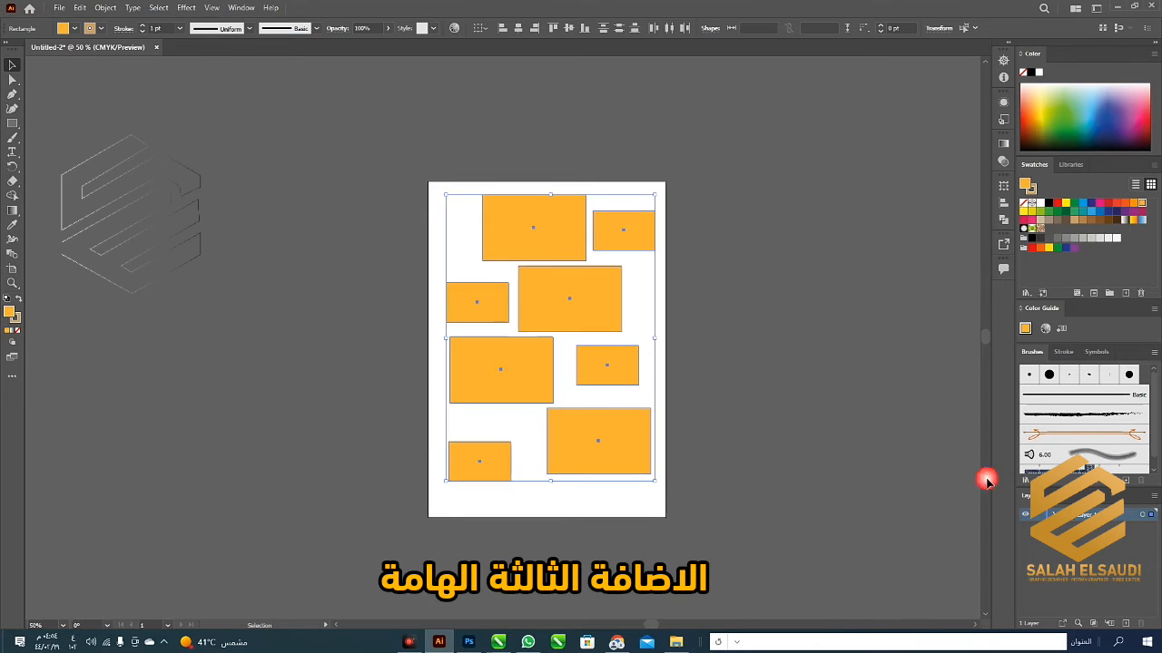
pyautogui.click(1040, 515)
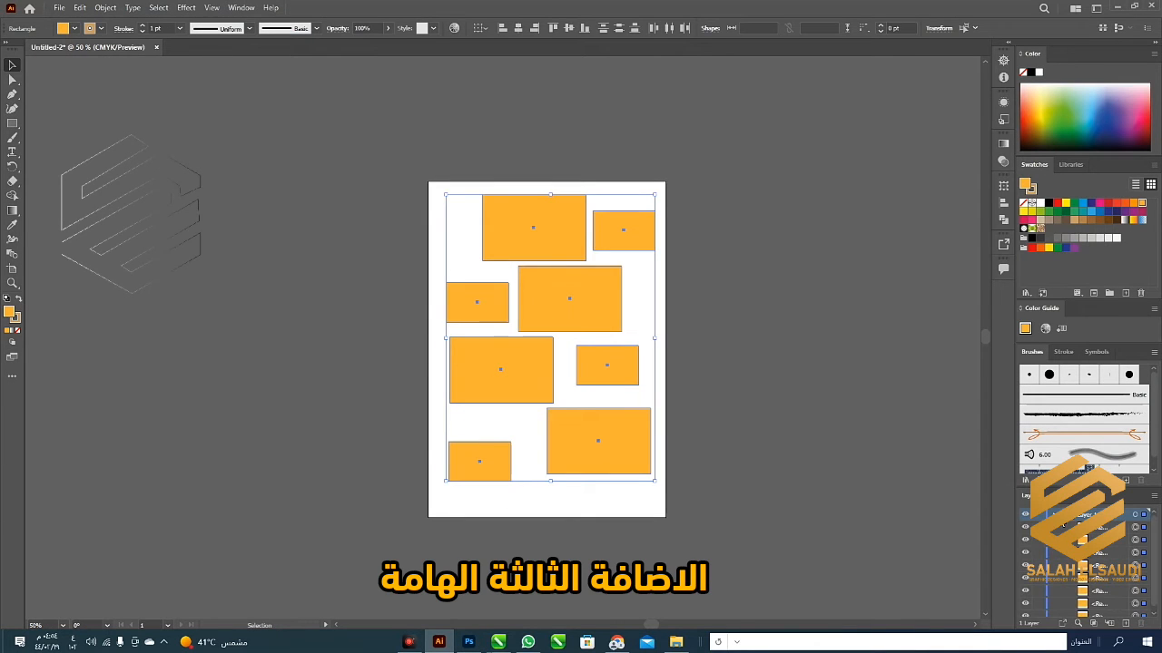
pyautogui.click(1025, 527)
pyautogui.click(1025, 527)
pyautogui.click(1026, 539)
pyautogui.click(1026, 539)
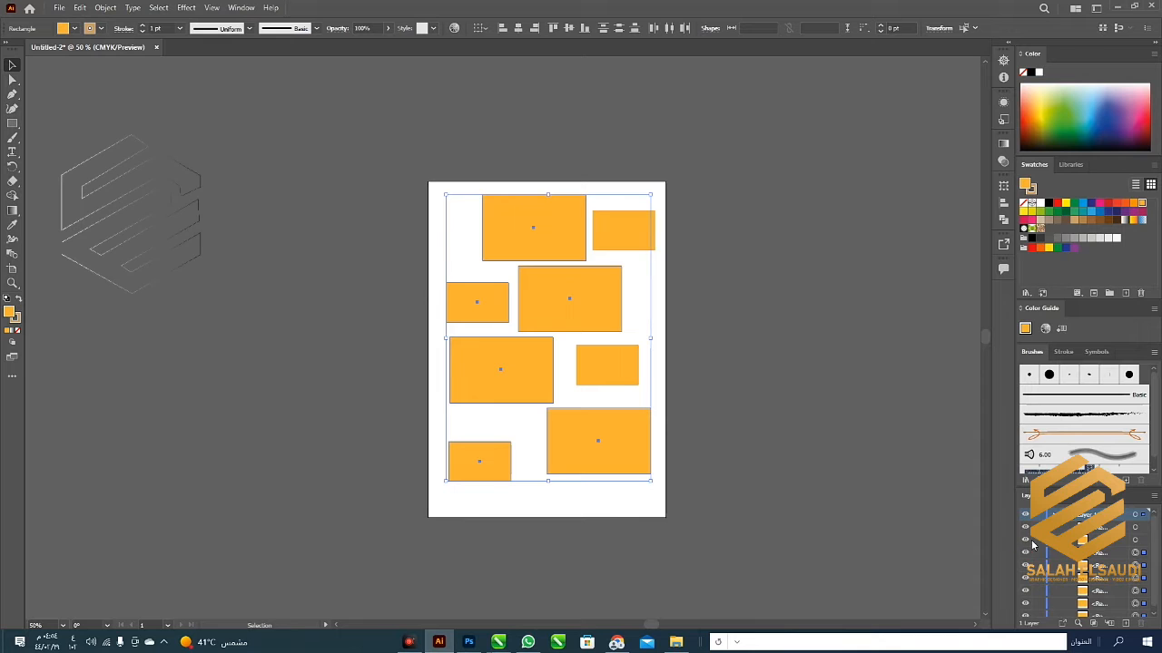
# - Select all the orange rectangles on the artboard and copy them
pyautogui.click(227, 132)
pyautogui.moveTo(321, 47)
pyautogui.mouseDown()
pyautogui.moveTo(354, 212)
pyautogui.moveTo(323, 42)
pyautogui.mouseUp()
pyautogui.moveTo(752, 554); pyautogui.dragTo(412, 242)
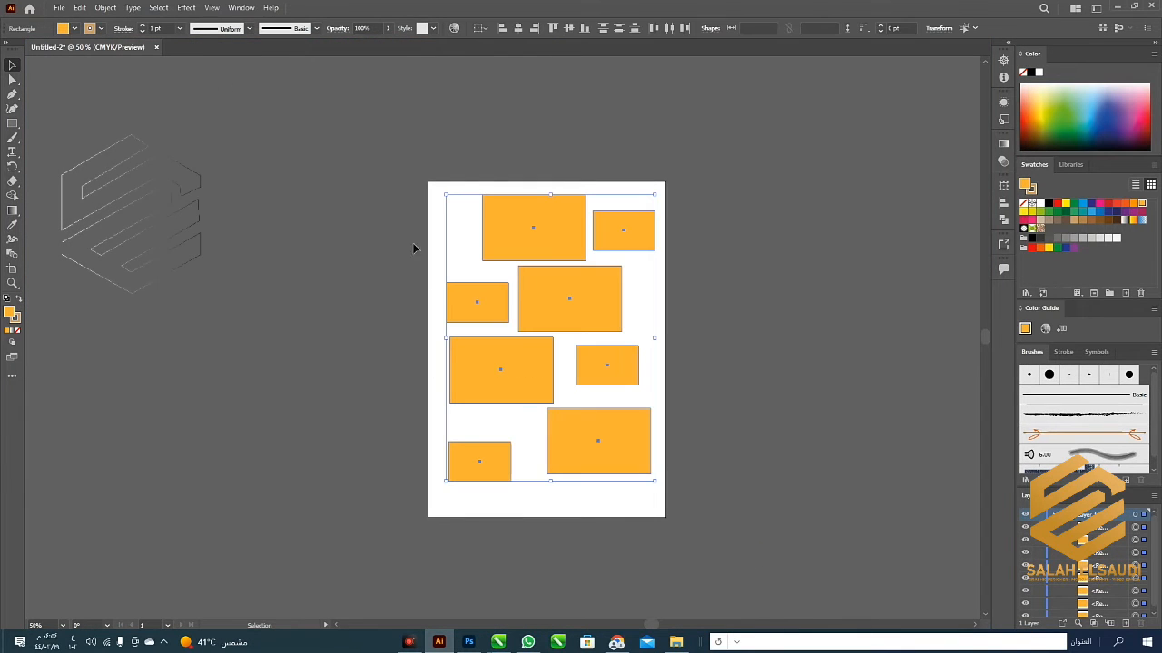
pyautogui.click(82, 9)
pyautogui.click(101, 63)
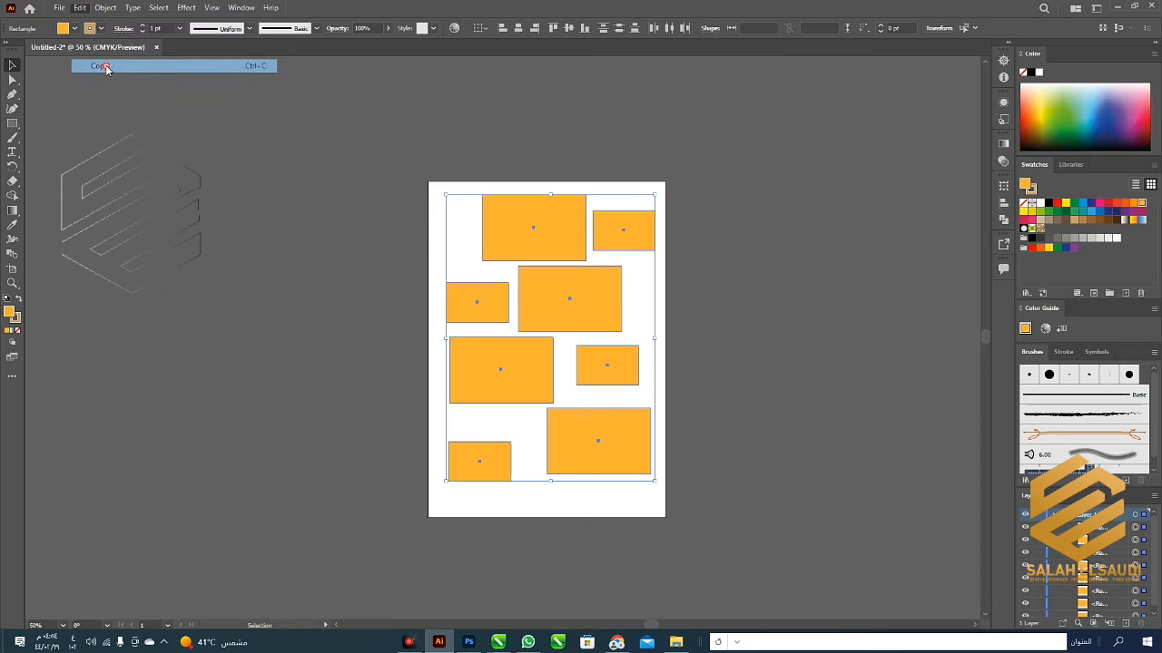
# - Switch to Photoshop, paste the rectangles into the palm-lined street image as Layers, and enlarge the pasted group
pyautogui.click(468, 643)
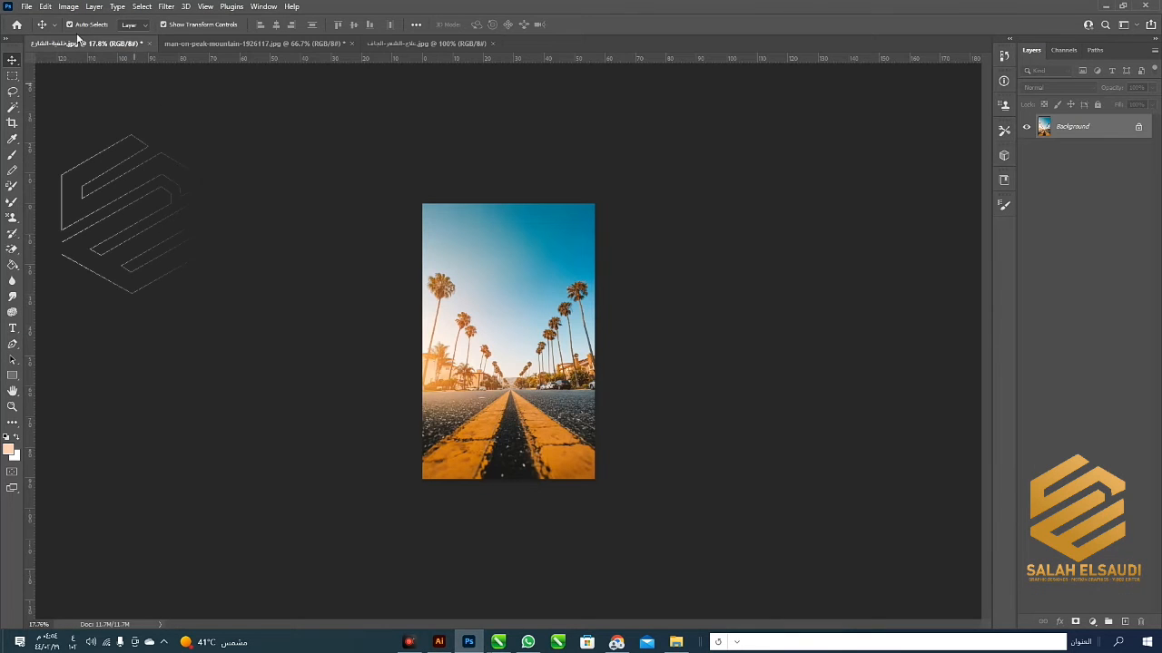
pyautogui.click(45, 6)
pyautogui.click(89, 119)
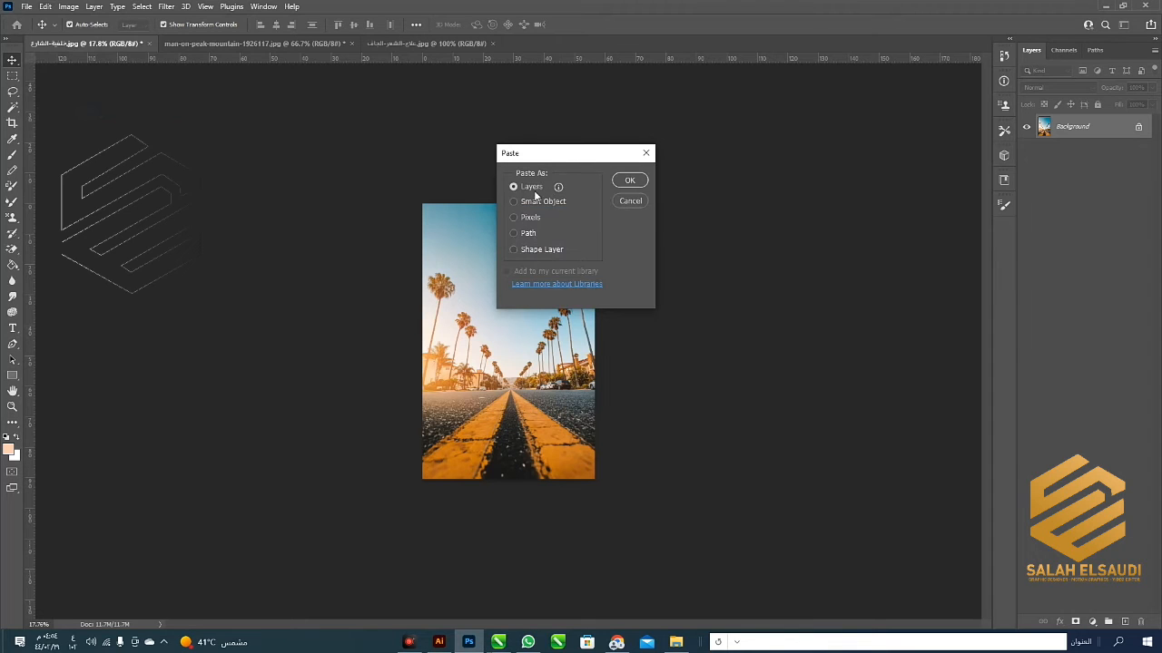
pyautogui.click(630, 181)
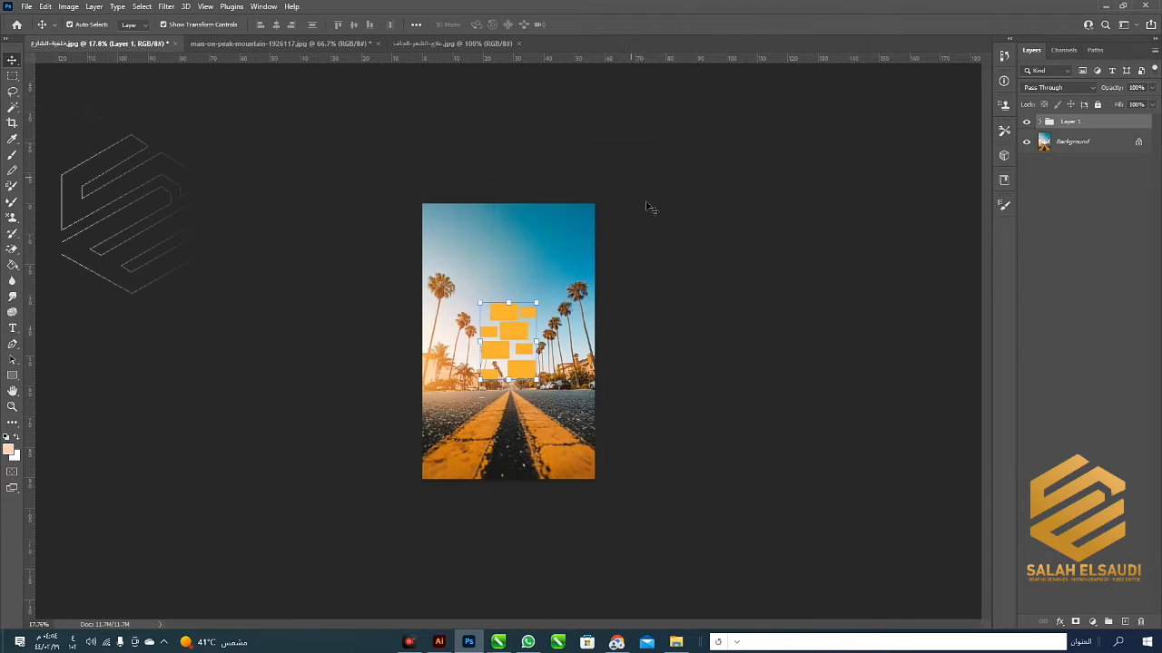
pyautogui.moveTo(544, 392); pyautogui.dragTo(529, 363)
# - Expand the pasted Layer 1 group and check its separate rectangle layers by switching several off and on
pyautogui.click(1041, 121)
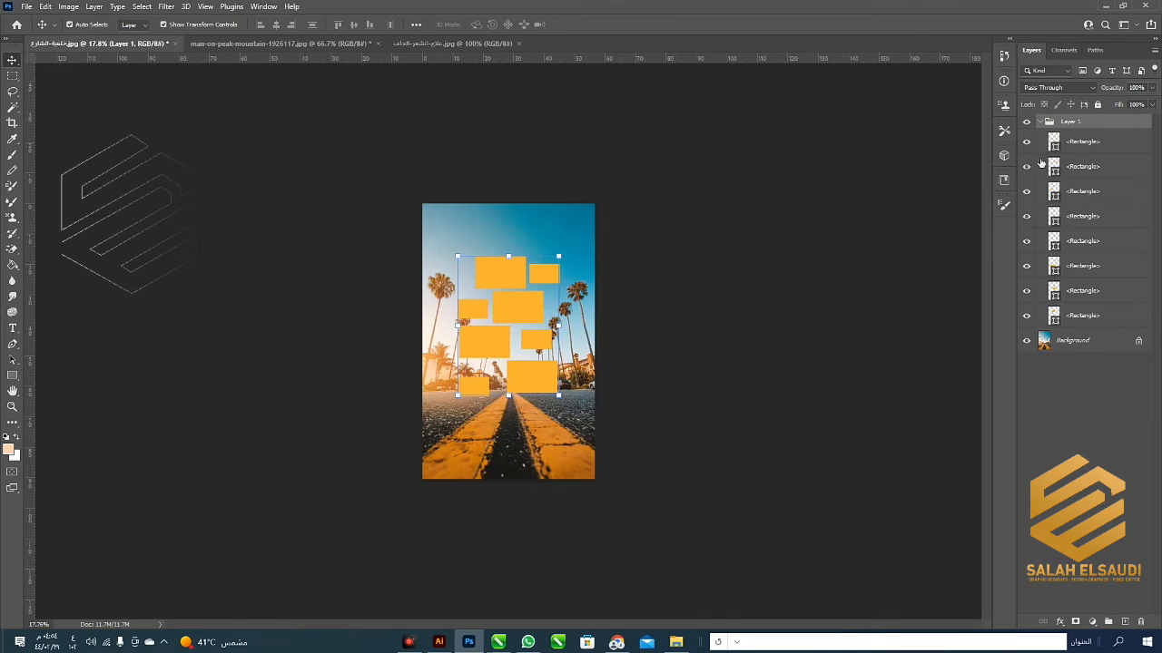
pyautogui.click(1026, 142)
pyautogui.click(1026, 142)
pyautogui.click(1028, 191)
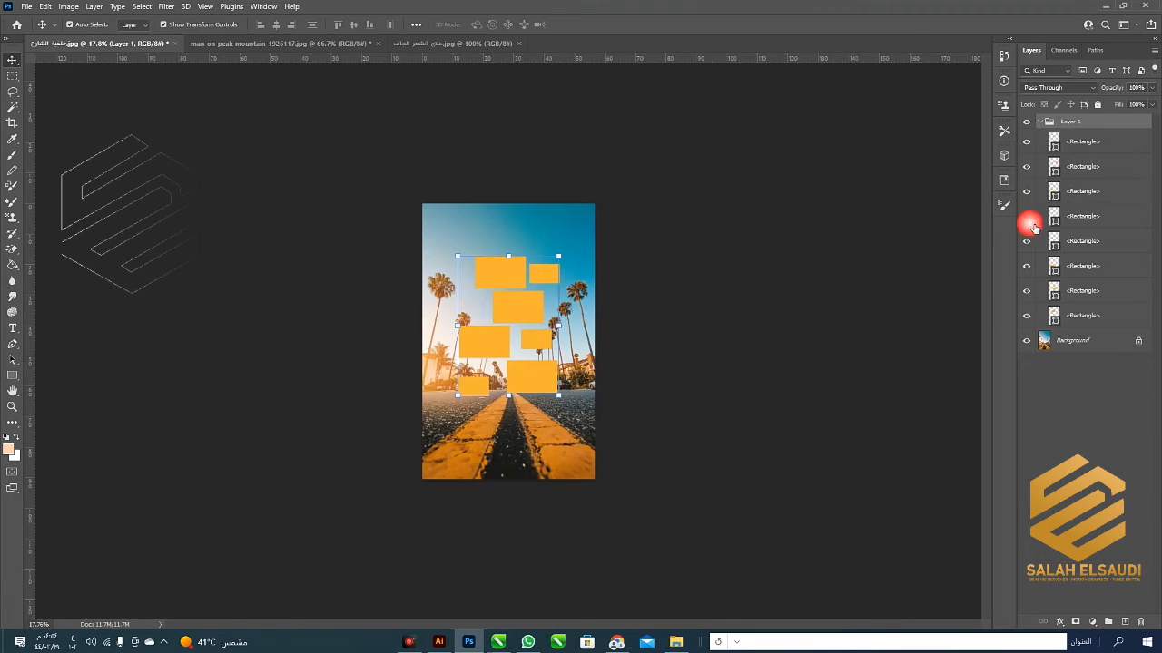
pyautogui.click(1029, 223)
pyautogui.click(1026, 265)
pyautogui.click(1027, 266)
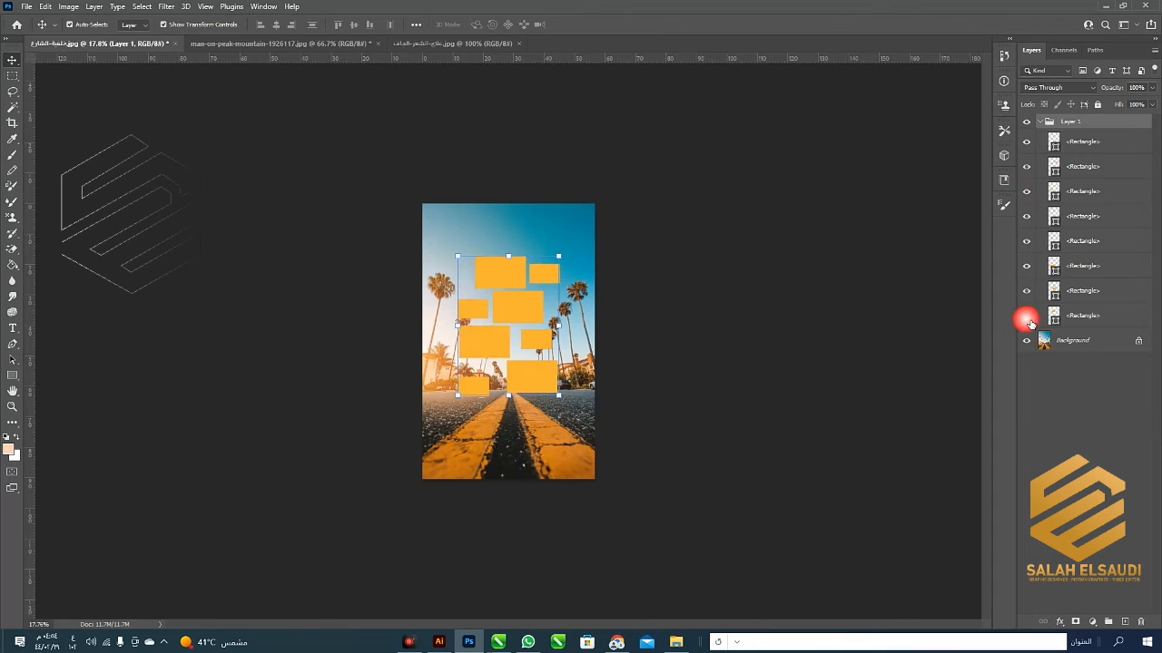
pyautogui.click(1026, 315)
pyautogui.click(1026, 315)
pyautogui.click(397, 233)
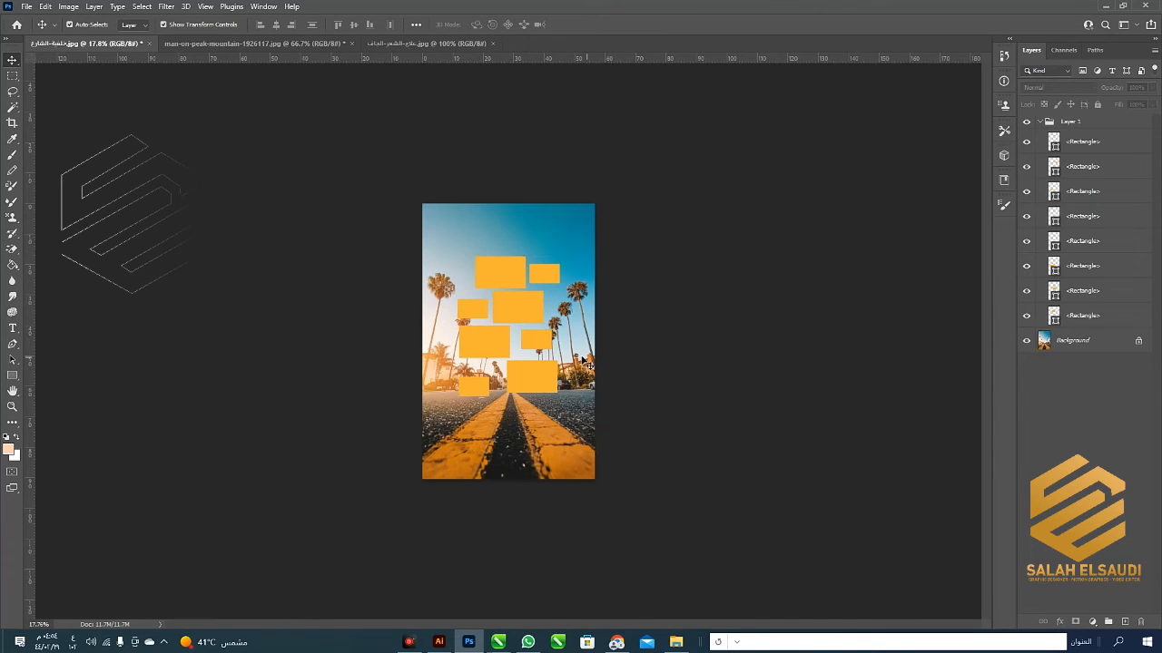
pyautogui.hotkey('ctrl', '+')
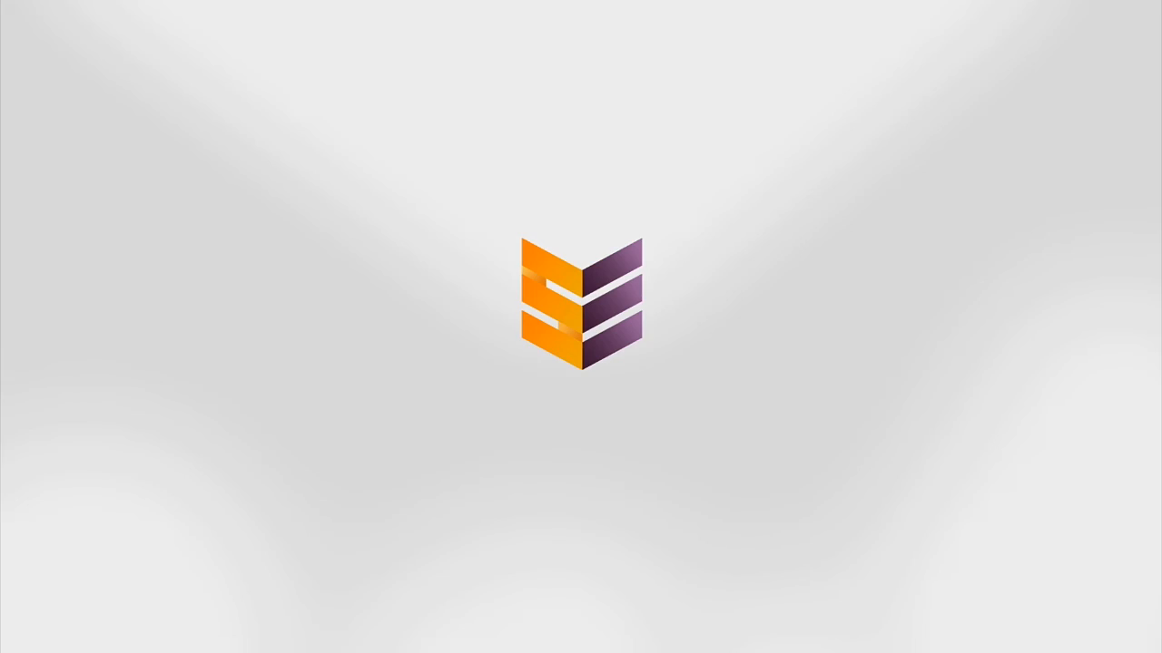